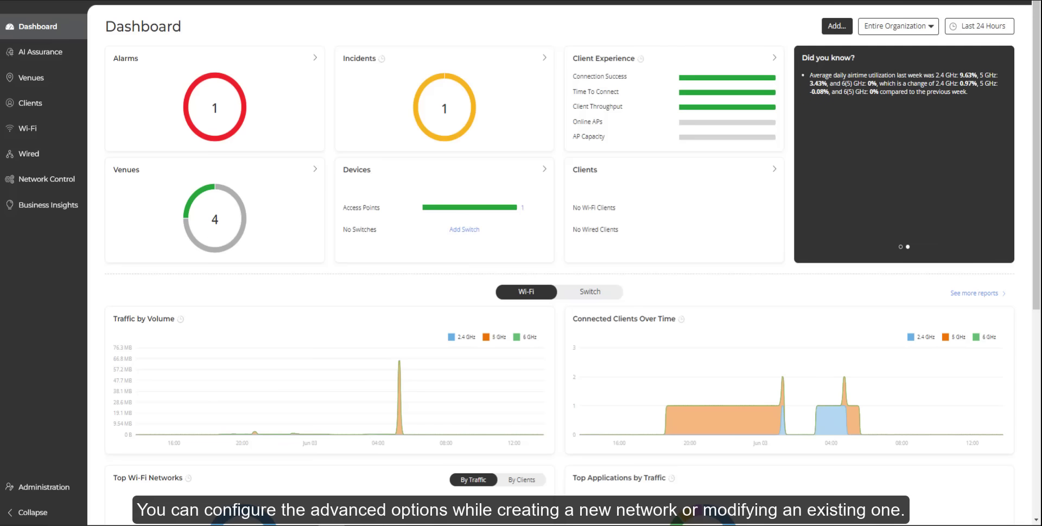
Start a new Wi-Fi network called "Name" of type Pre-Shared Key (PSK) and bring up its additional settings.
{"action": "left_click", "coordinate": [836, 28]}
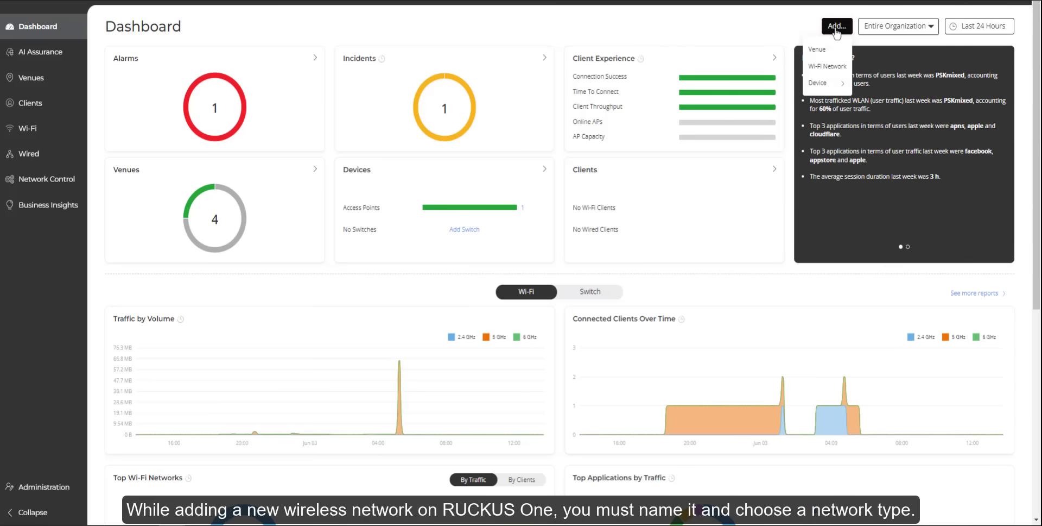
{"action": "left_click", "coordinate": [828, 67]}
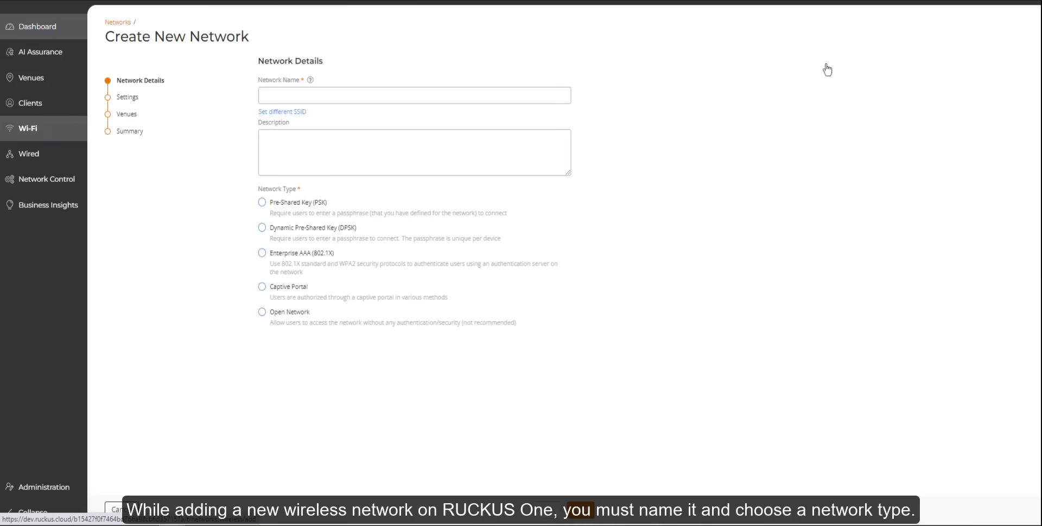
{"action": "left_click", "coordinate": [368, 95]}
{"action": "type", "text": "Name"}
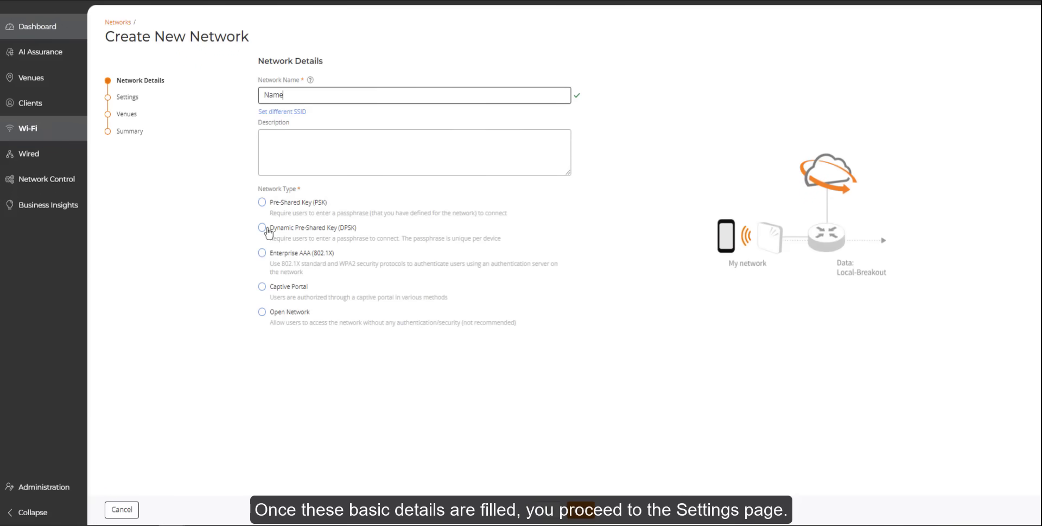
{"action": "left_click", "coordinate": [263, 203]}
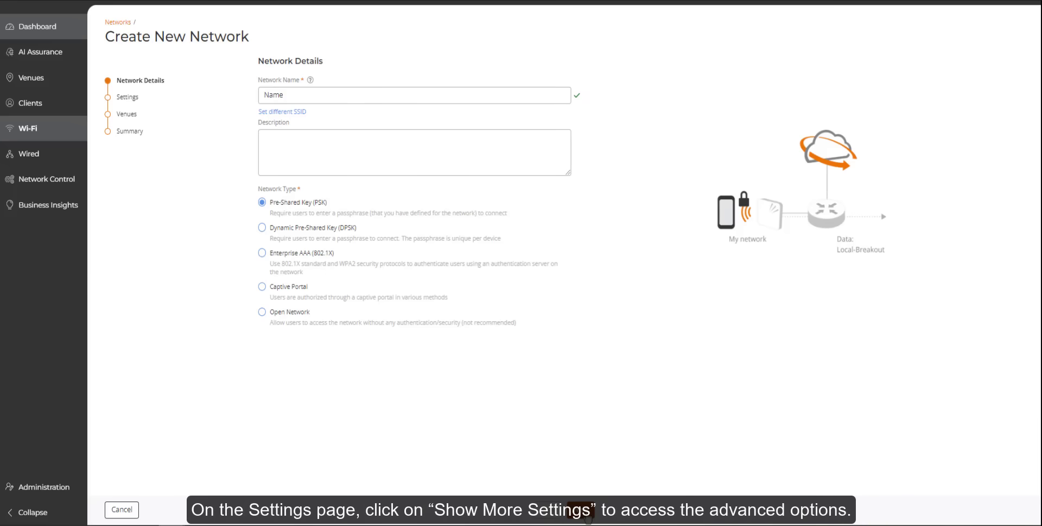
{"action": "left_click", "coordinate": [586, 510]}
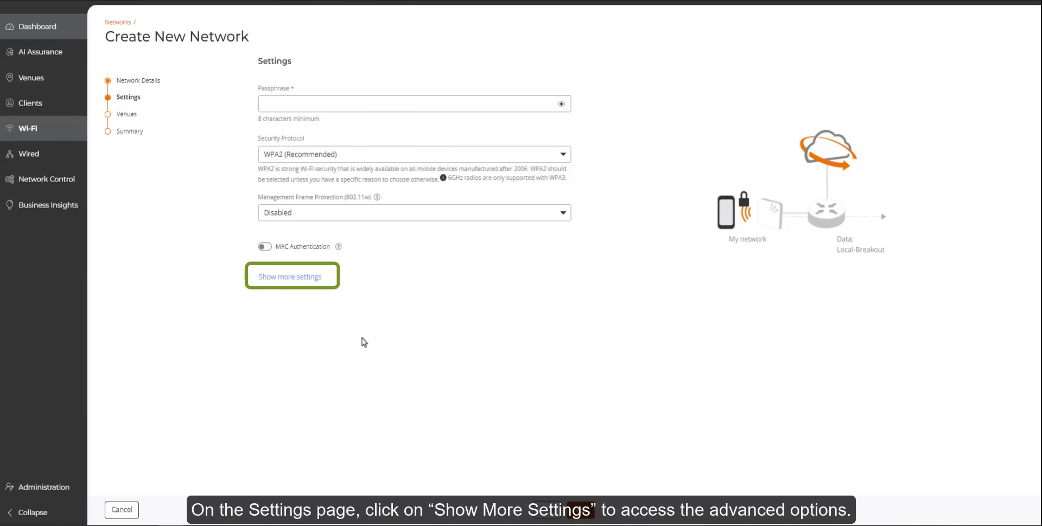
{"action": "left_click", "coordinate": [303, 277]}
{"action": "scroll", "coordinate": [304, 282], "scroll_direction": "down", "scroll_amount": 3}
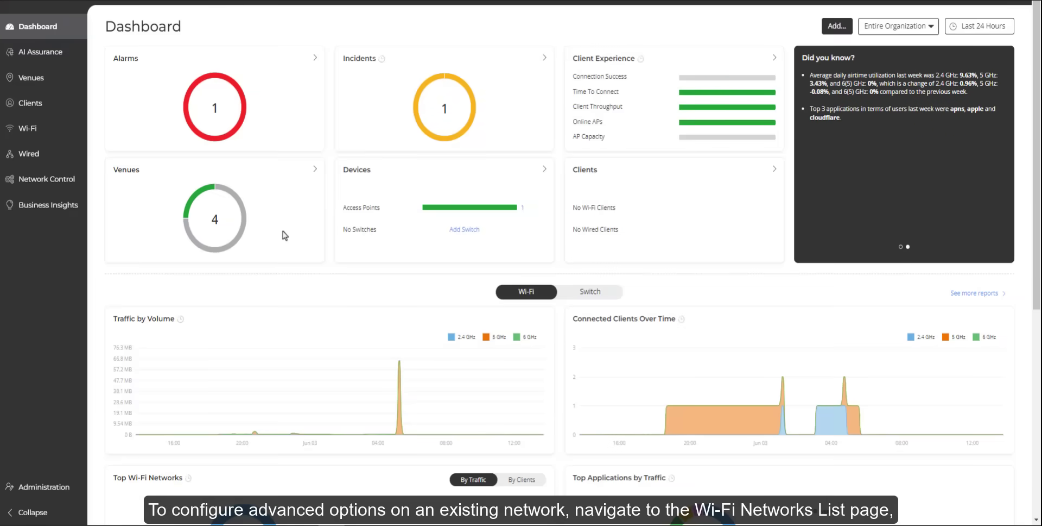
Open the existing DPSK1 Wi-Fi network for editing and advance to its More Settings page.
{"action": "mouse_move", "coordinate": [55, 129]}
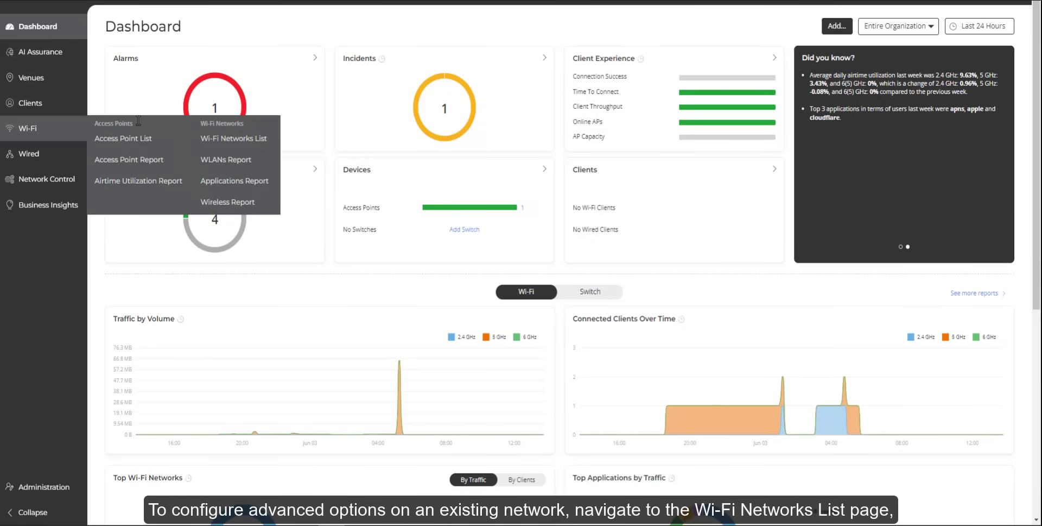
{"action": "left_click", "coordinate": [235, 139]}
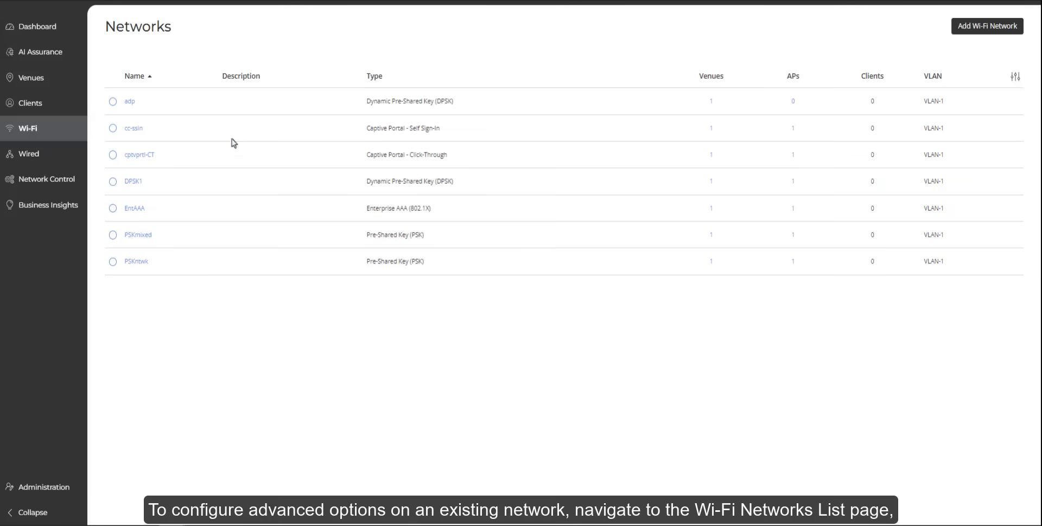
{"action": "left_click", "coordinate": [113, 183]}
{"action": "left_click", "coordinate": [171, 56]}
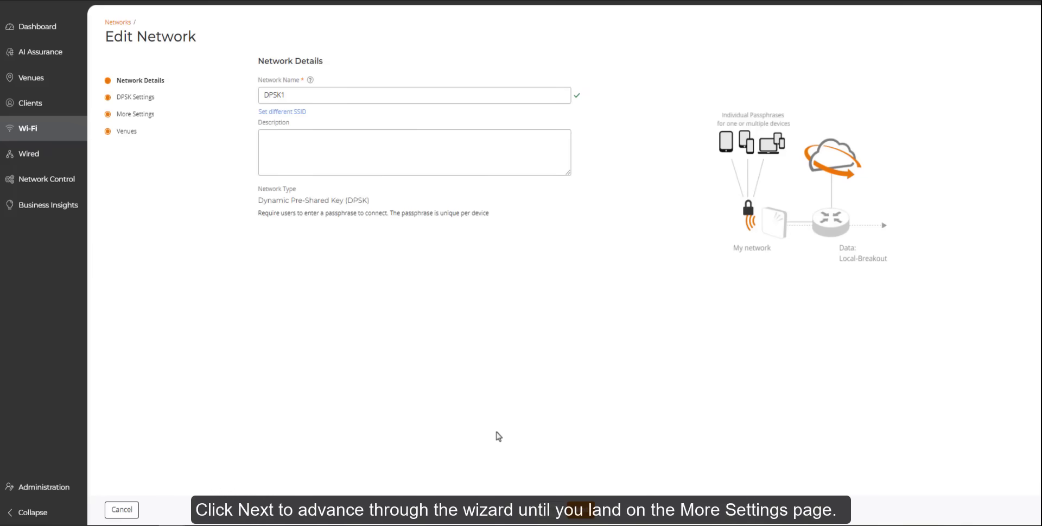
{"action": "left_click", "coordinate": [580, 509]}
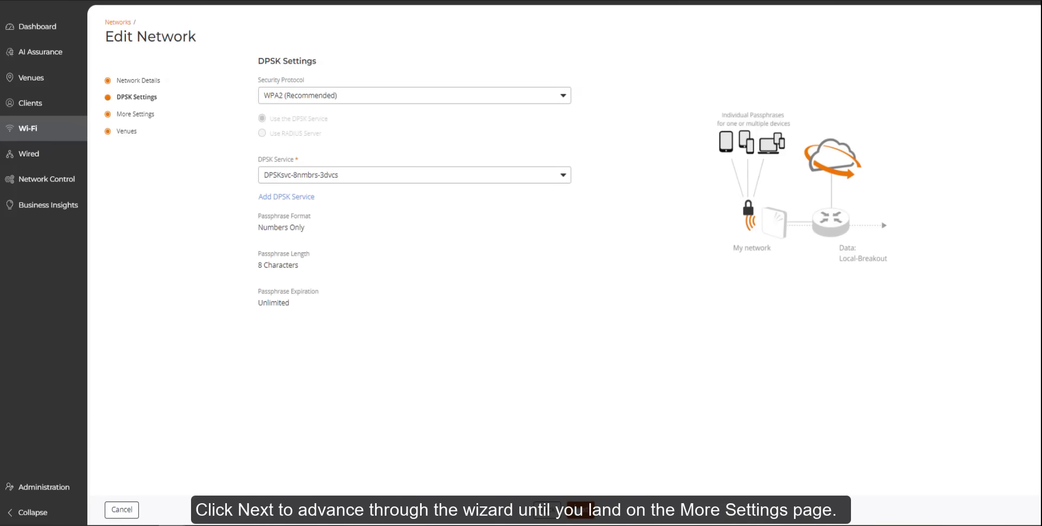
{"action": "left_click", "coordinate": [581, 509]}
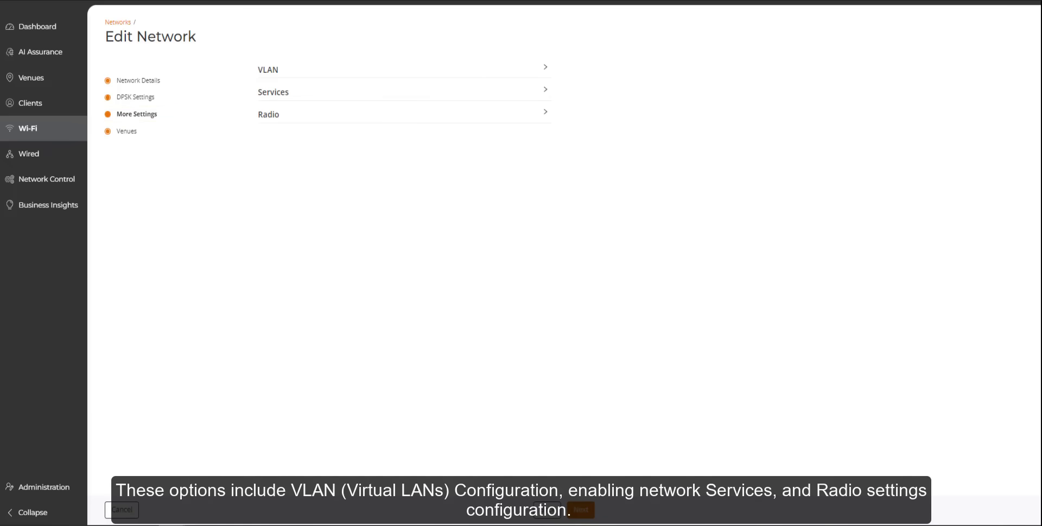
Expand the VLAN, Services and Radio sections of the network and look through their options.
{"action": "left_click", "coordinate": [546, 67]}
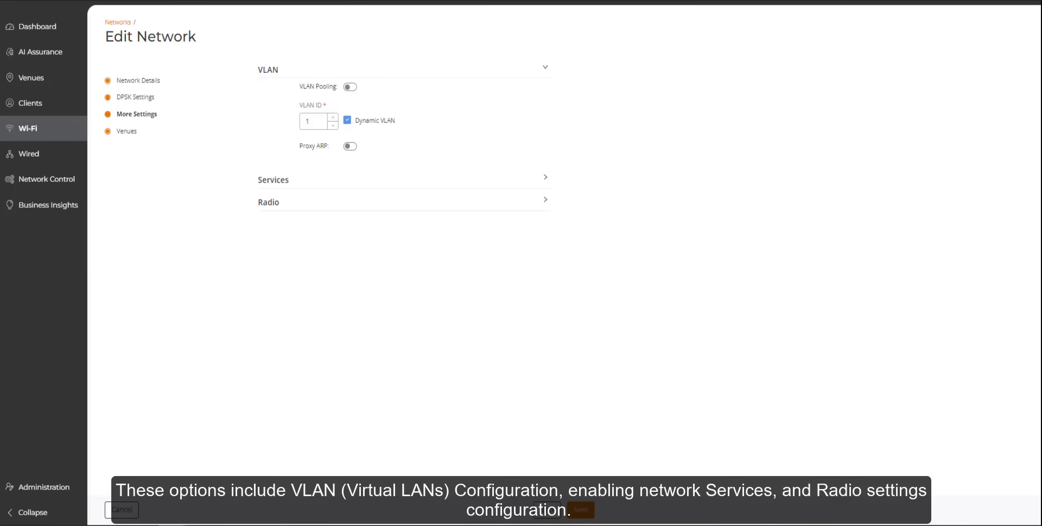
{"action": "left_click", "coordinate": [546, 177]}
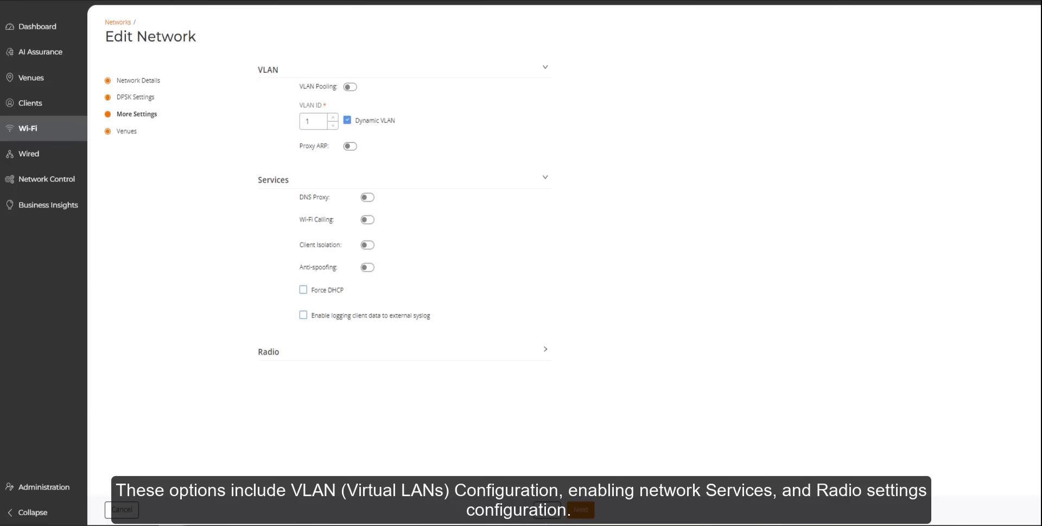
{"action": "left_click", "coordinate": [545, 348]}
{"action": "scroll", "coordinate": [543, 271], "scroll_direction": "down", "scroll_amount": 10}
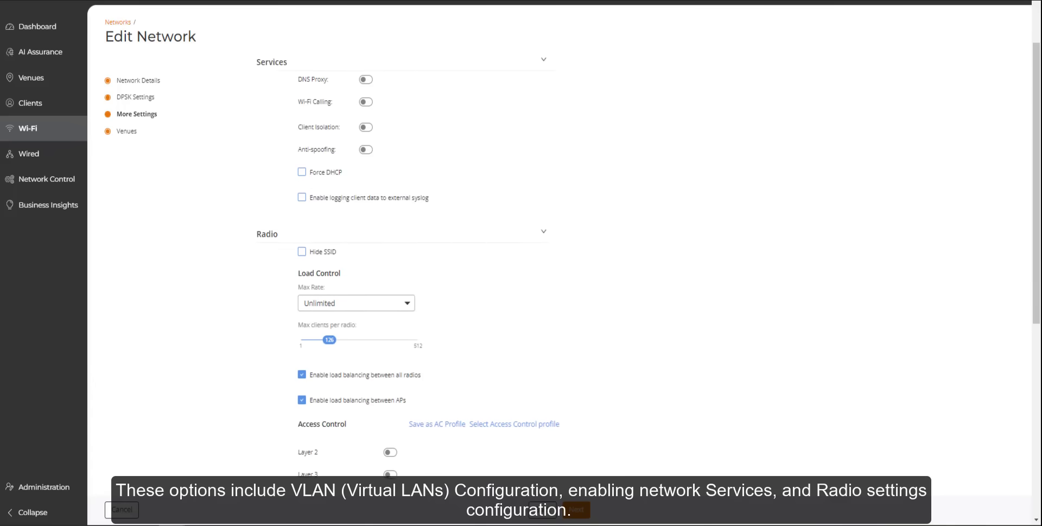
{"action": "scroll", "coordinate": [543, 271], "scroll_direction": "up", "scroll_amount": 10}
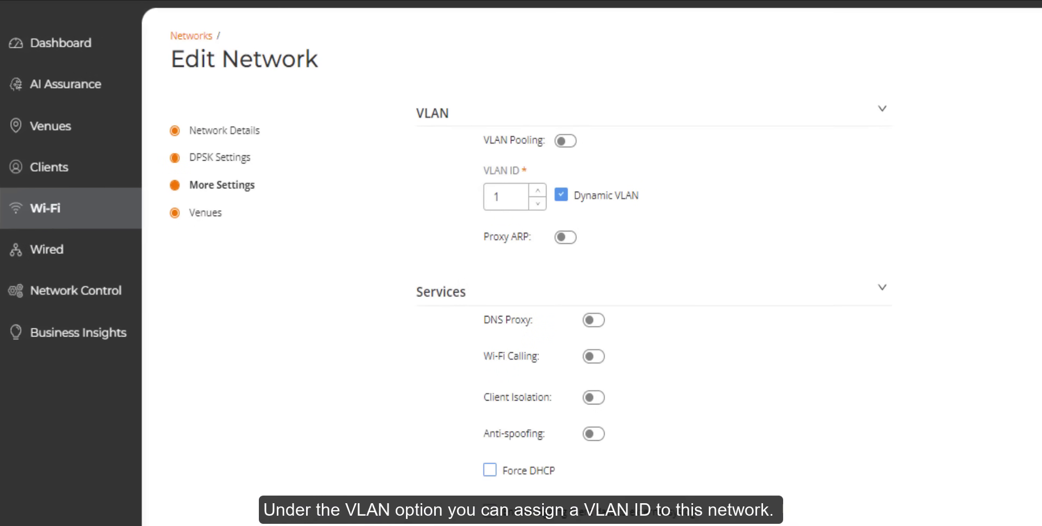
Set the network's VLAN ID to 10, and turn on VLAN pooling and check the available pools.
{"action": "left_click", "coordinate": [519, 201]}
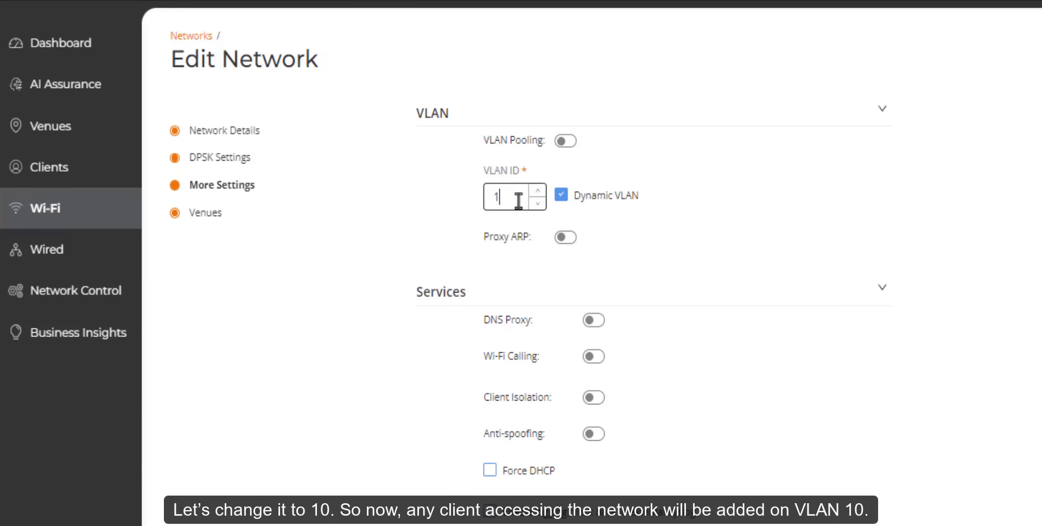
{"action": "type", "text": "0"}
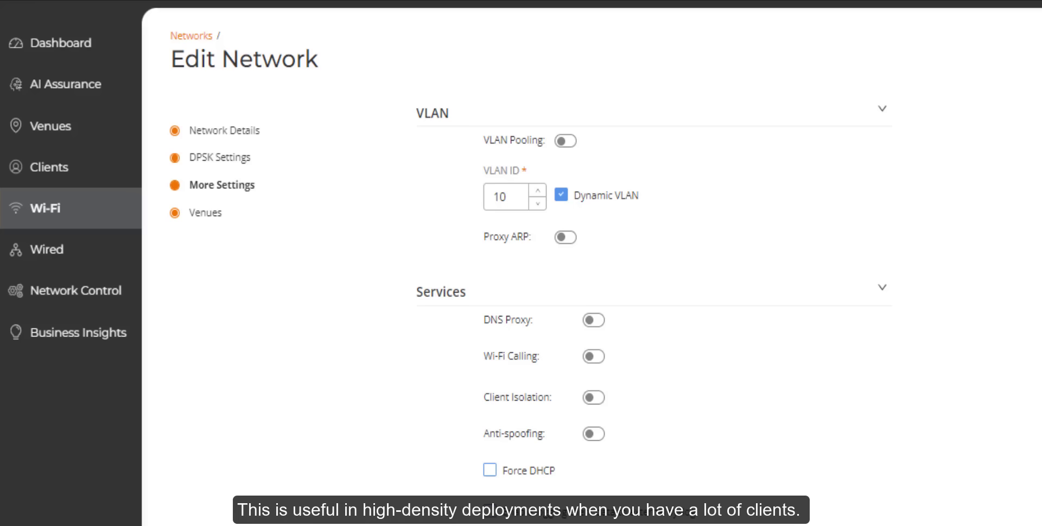
{"action": "left_click", "coordinate": [568, 148]}
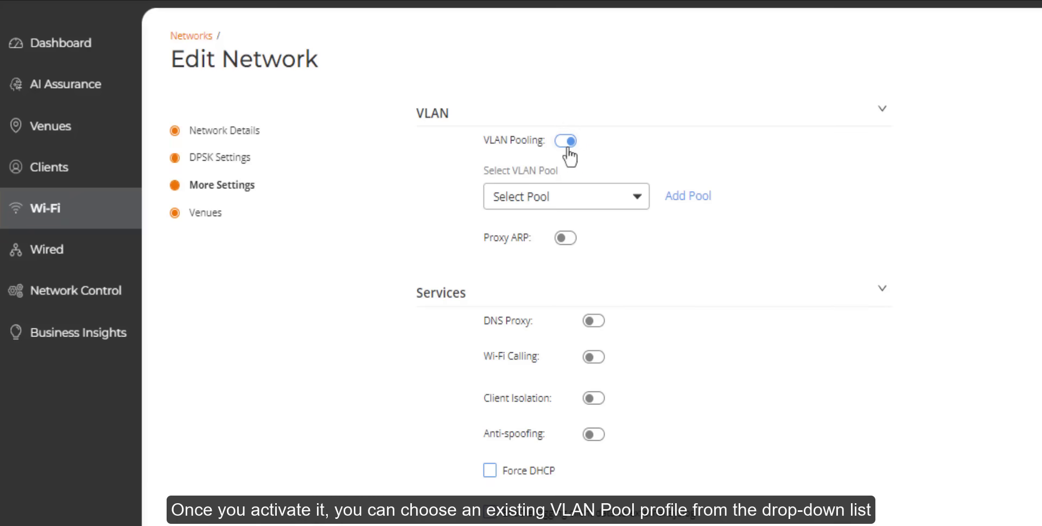
{"action": "left_click", "coordinate": [621, 200]}
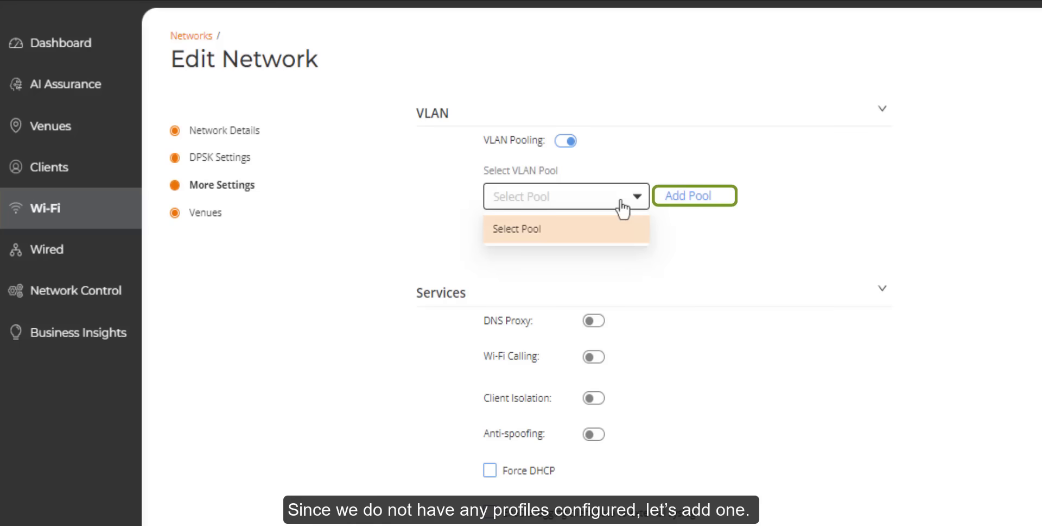
Create a VLAN pool named "Pool 1" containing VLANs 100-163.
{"action": "left_click", "coordinate": [692, 203]}
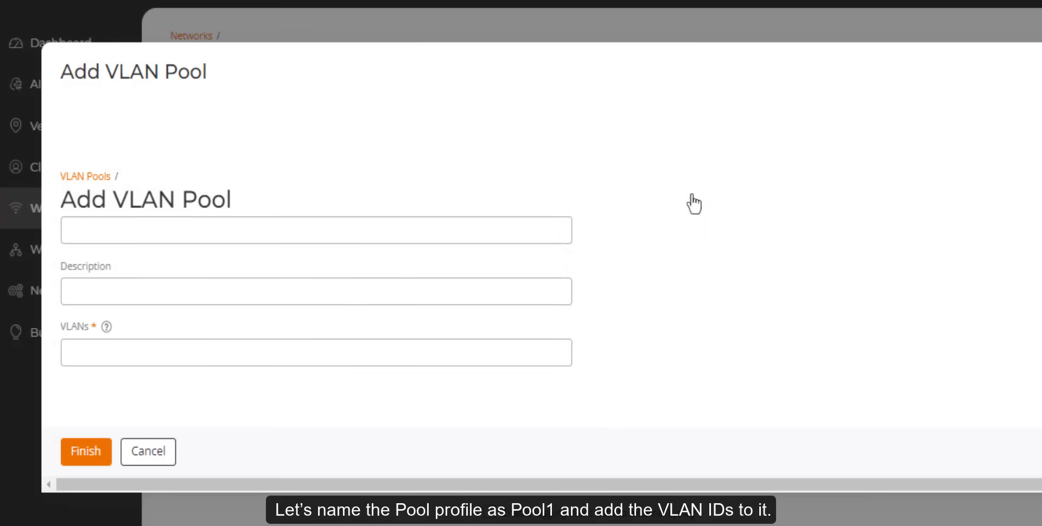
{"action": "left_click", "coordinate": [172, 230]}
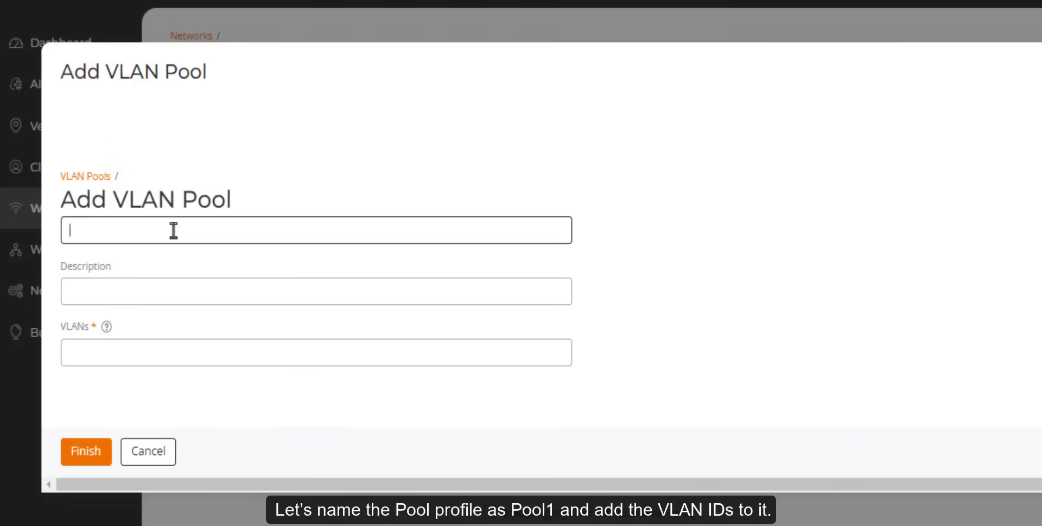
{"action": "type", "text": "Pool 1"}
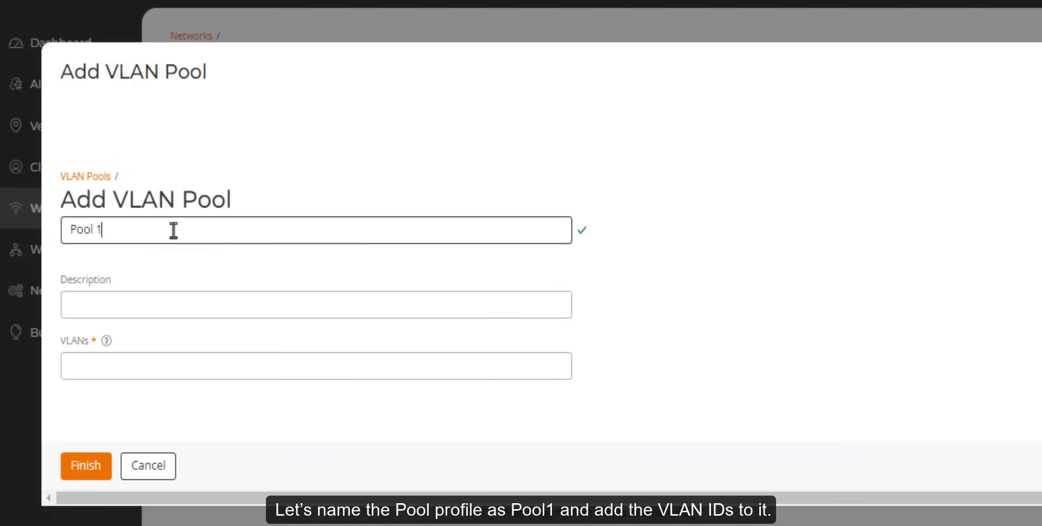
{"action": "left_click", "coordinate": [124, 351]}
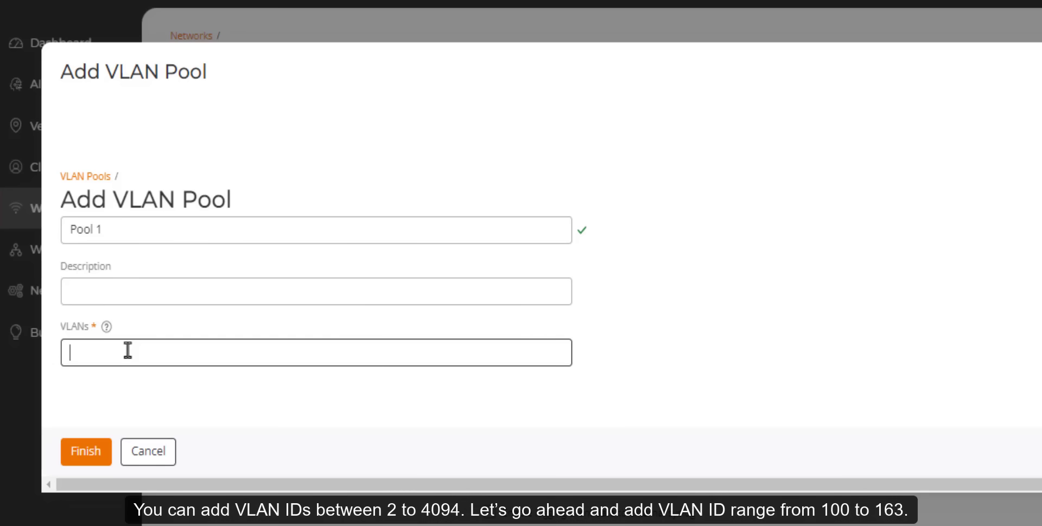
{"action": "type", "text": "100-163"}
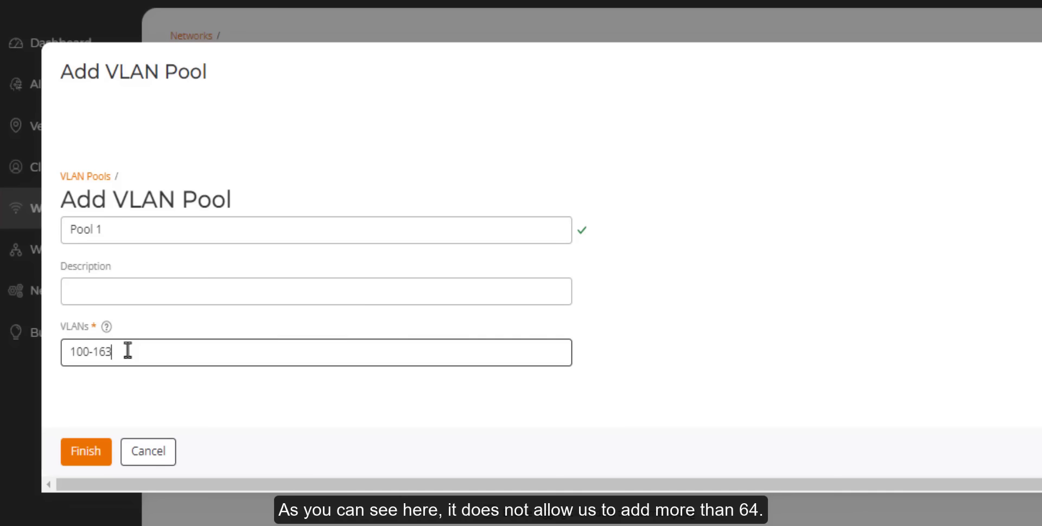
Try the range 100-165 for the pool's VLANs and restore it to 100-163.
{"action": "key", "text": "BackSpace"}
{"action": "type", "text": "5"}
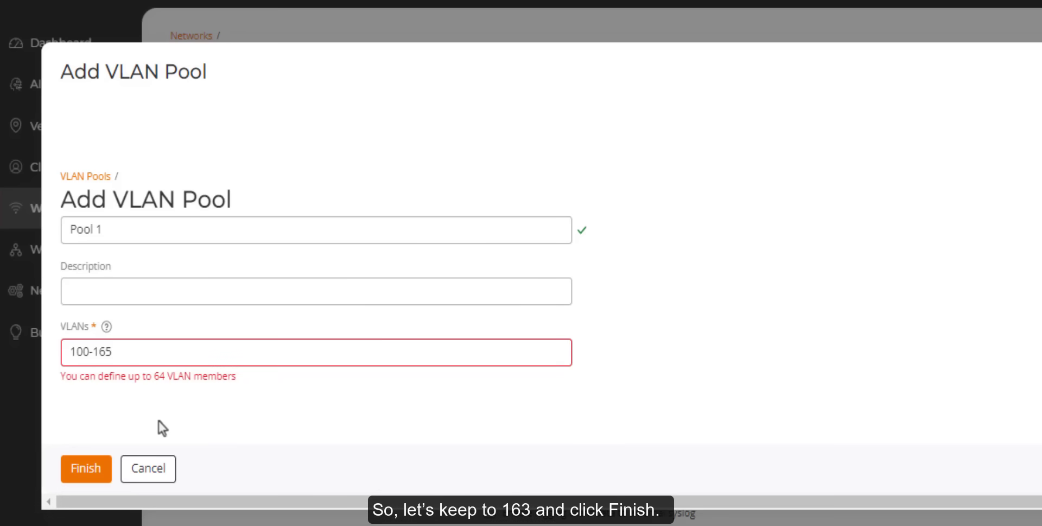
{"action": "key", "text": "BackSpace"}
{"action": "type", "text": "3"}
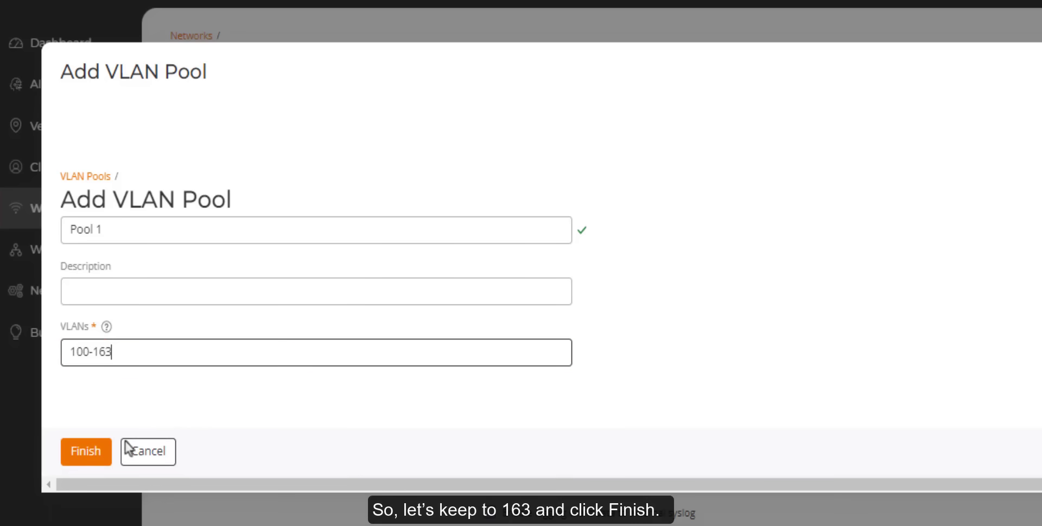
Save the VLAN pool and turn on Proxy ARP for the network.
{"action": "left_click", "coordinate": [90, 454]}
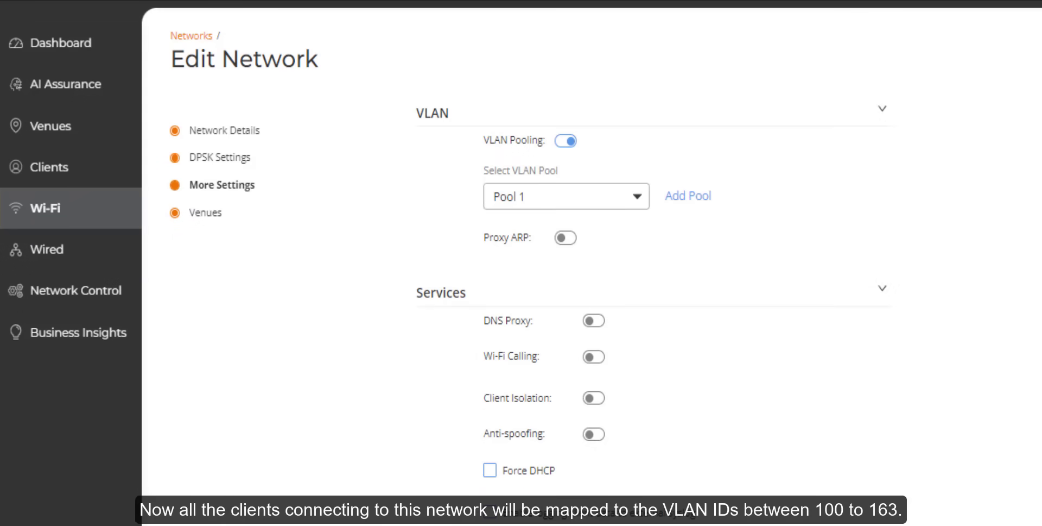
{"action": "left_click", "coordinate": [567, 243]}
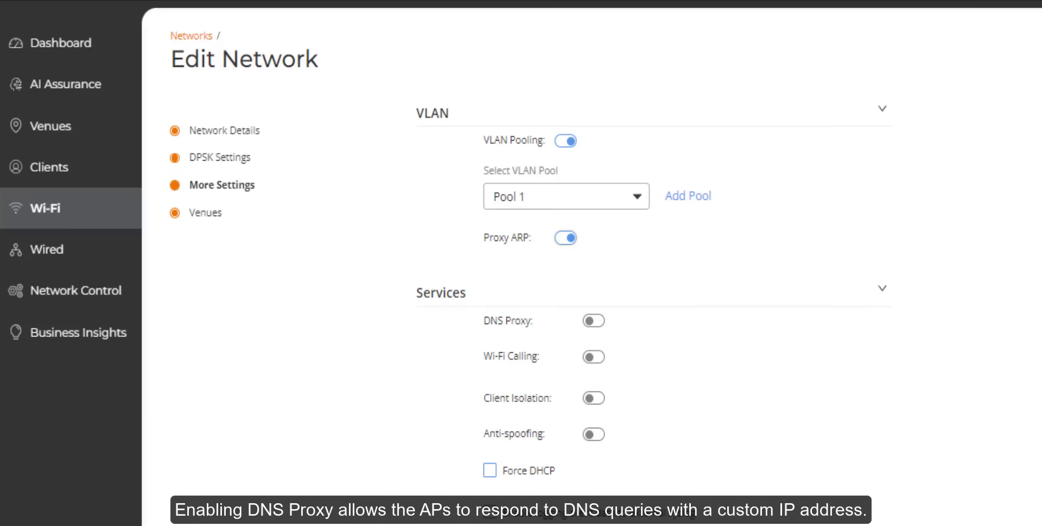
Enable DNS Proxy and begin a DNS proxy rule with the domain name ruckuswireless.com.
{"action": "left_click", "coordinate": [596, 321]}
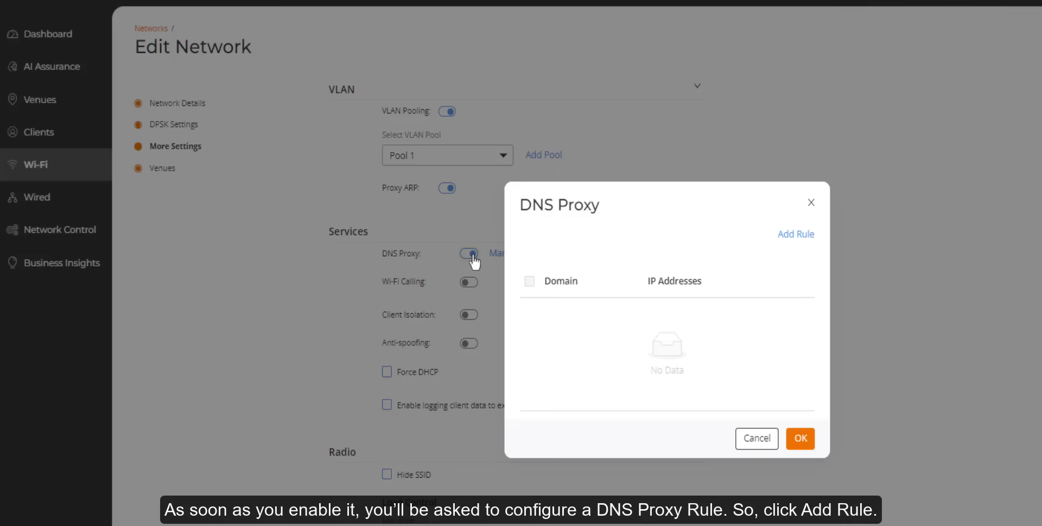
{"action": "left_click", "coordinate": [792, 238]}
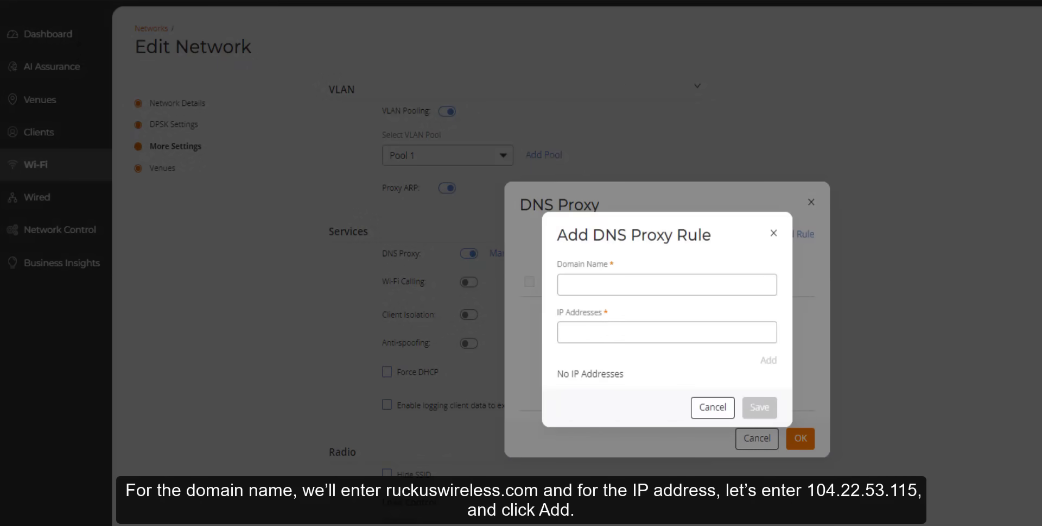
{"action": "left_click", "coordinate": [626, 284]}
{"action": "type", "text": "ruckuswire"}
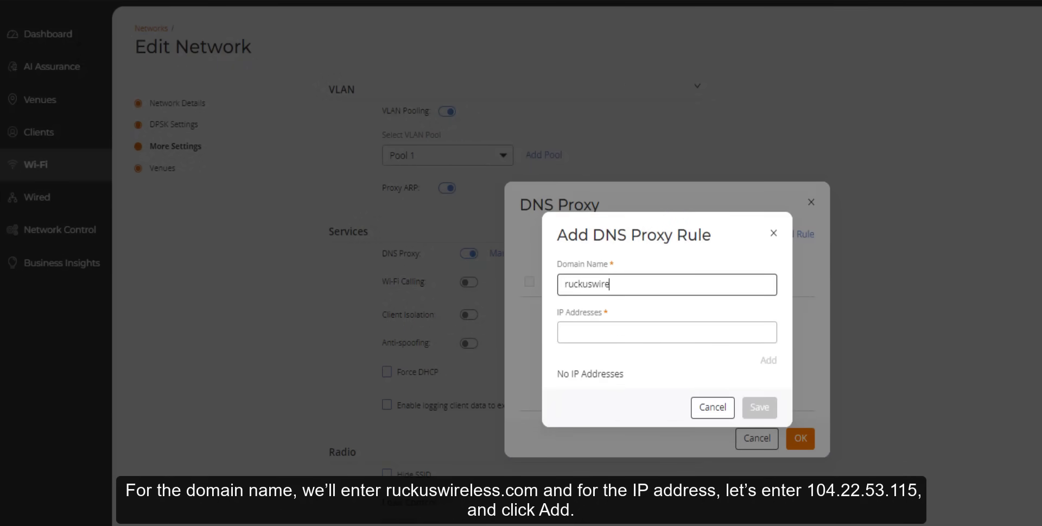
{"action": "type", "text": "less.com"}
{"action": "key", "text": "Tab"}
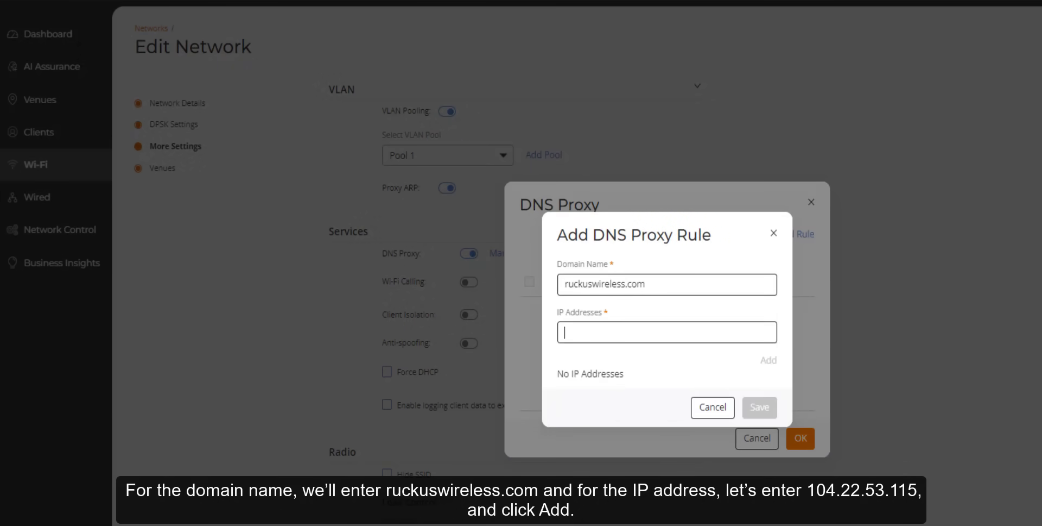
Add the IP address 104.22.53.115 to the DNS proxy rule.
{"action": "type", "text": "10."}
{"action": "type", "text": "4"}
{"action": "type", "text": ".22"}
{"action": "type", "text": ".53"}
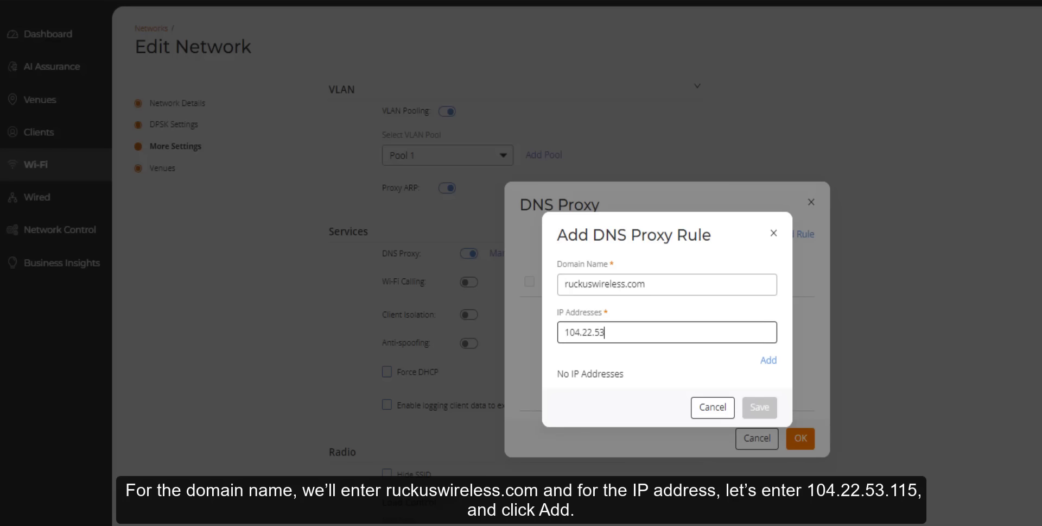
{"action": "type", "text": ".115"}
{"action": "left_click", "coordinate": [774, 360]}
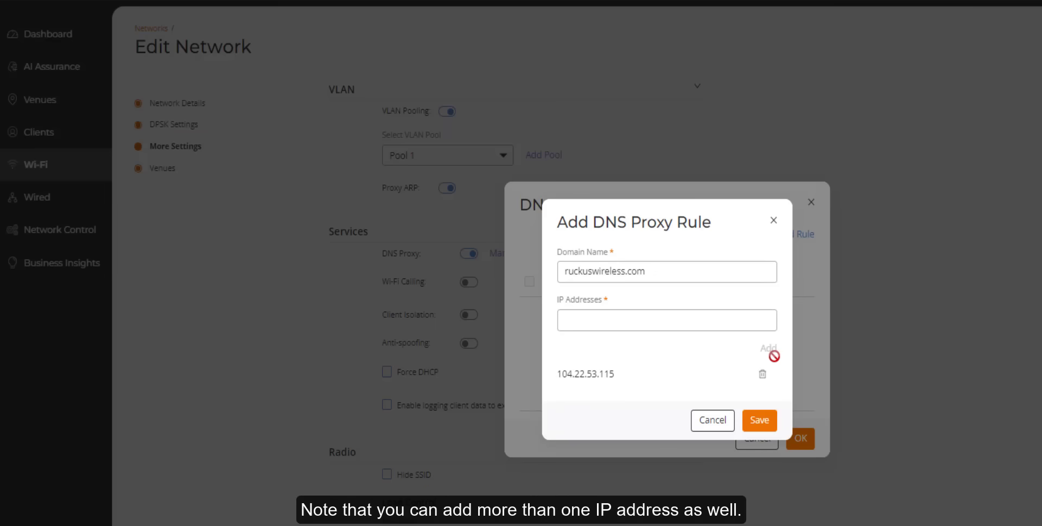
{"action": "left_click", "coordinate": [648, 314]}
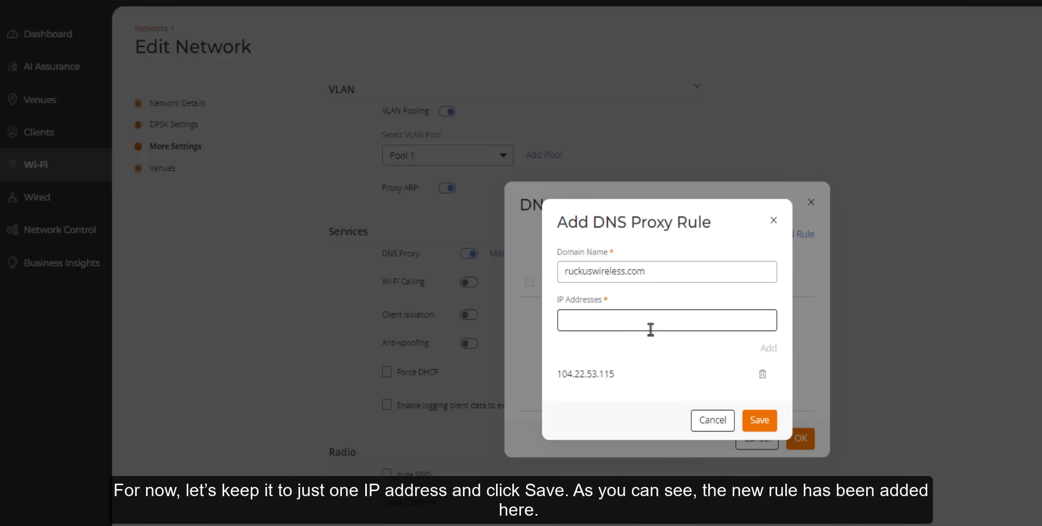
Save the ruckuswireless.com DNS proxy rule and apply the DNS Proxy settings to the network.
{"action": "left_click", "coordinate": [759, 420]}
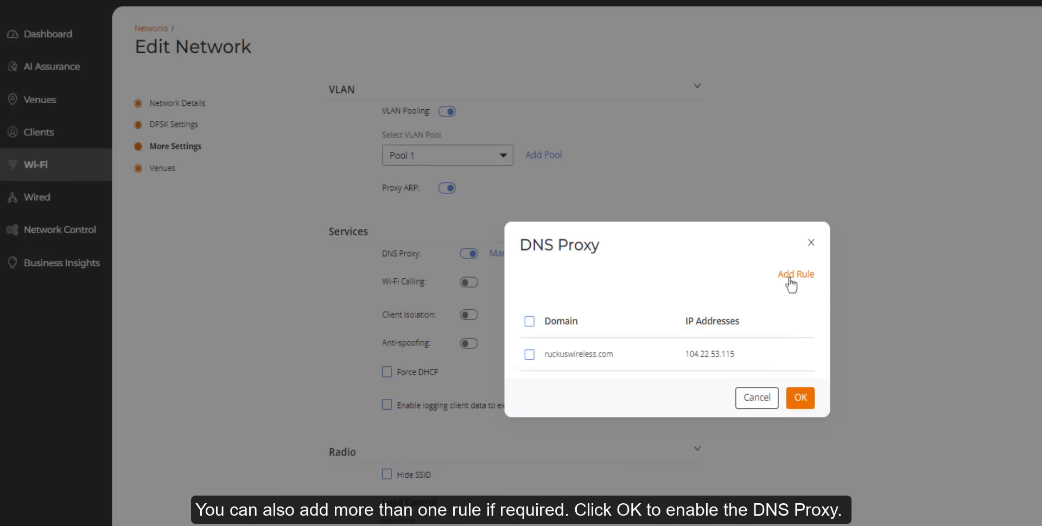
{"action": "left_click", "coordinate": [800, 399]}
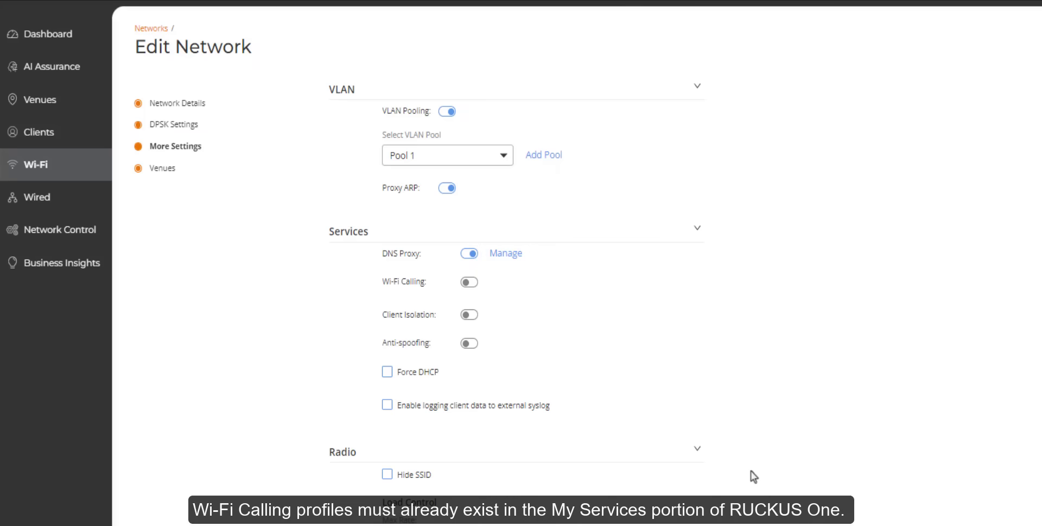
Look up the existing Wi-Fi Calling profiles among the My Services entries of Network Control.
{"action": "mouse_move", "coordinate": [100, 234]}
{"action": "left_click", "coordinate": [149, 228]}
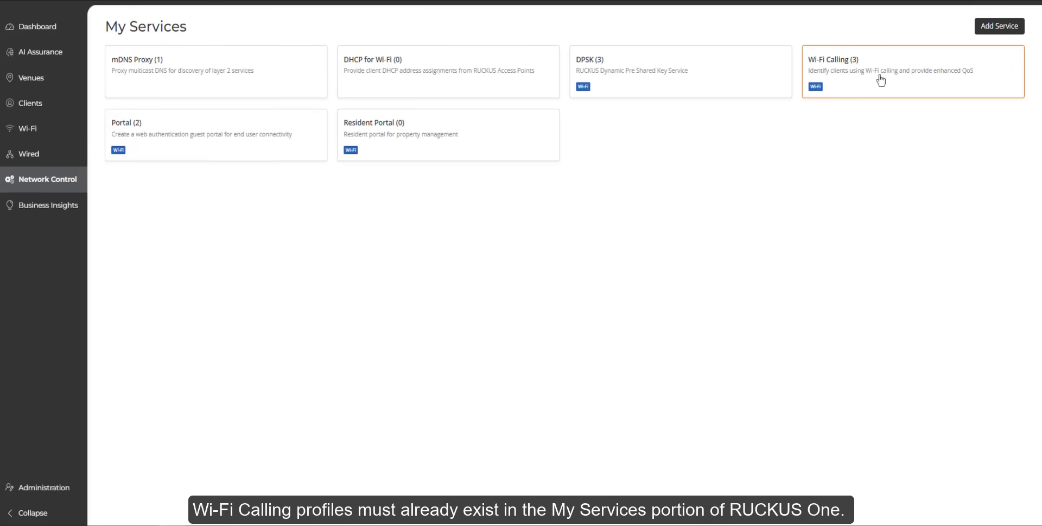
{"action": "left_click", "coordinate": [879, 79]}
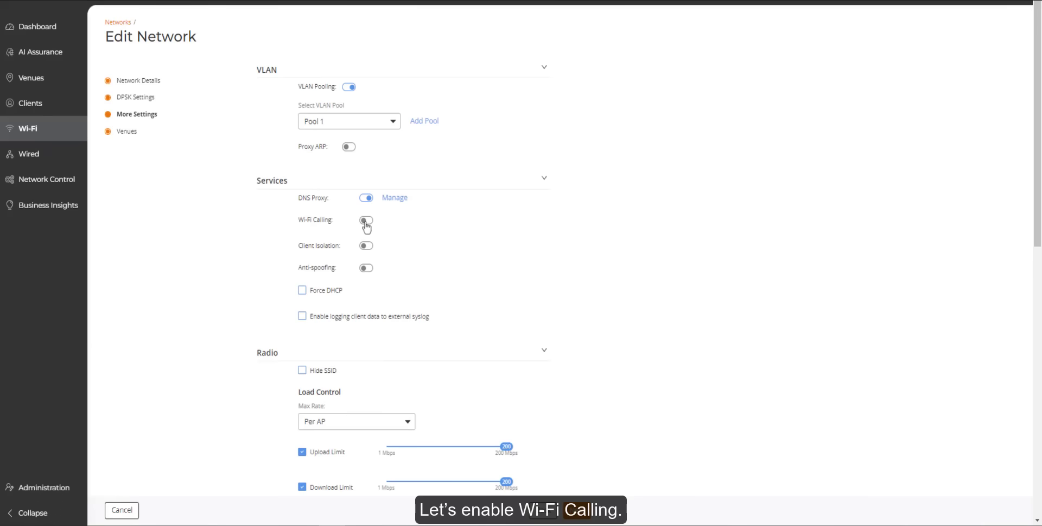
Enable Wi-Fi Calling for the network and save Service 1 as its selected profile.
{"action": "left_click", "coordinate": [366, 220]}
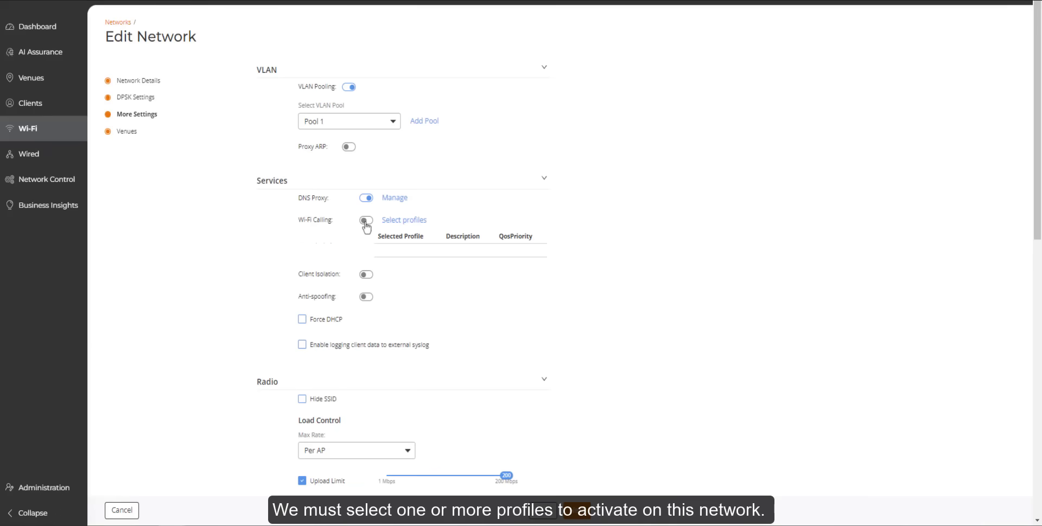
{"action": "left_click", "coordinate": [407, 220]}
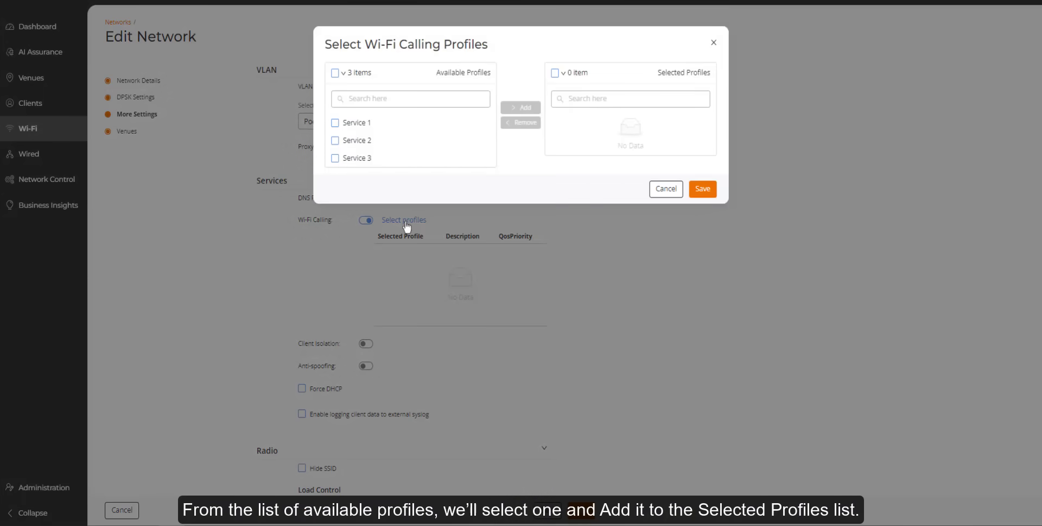
{"action": "left_click", "coordinate": [335, 122]}
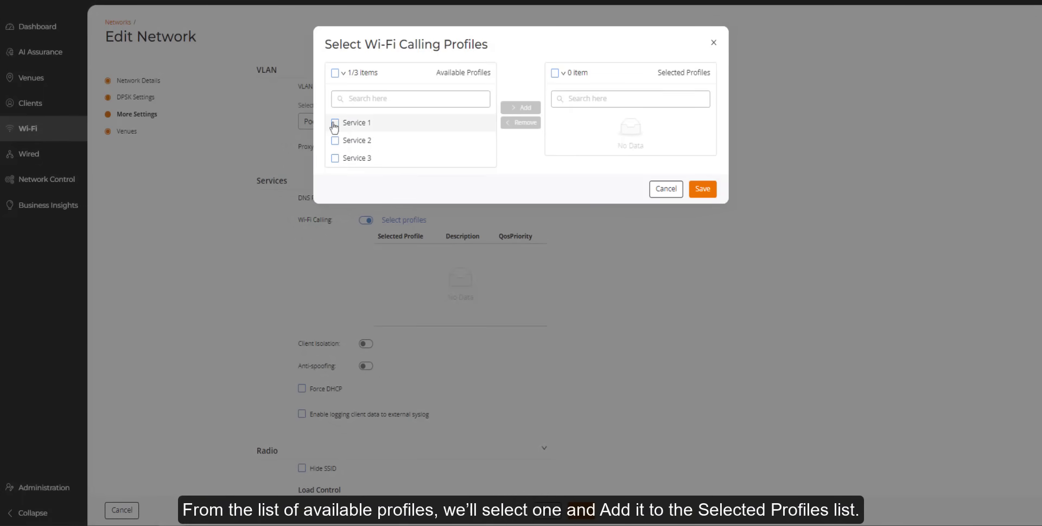
{"action": "left_click", "coordinate": [523, 107]}
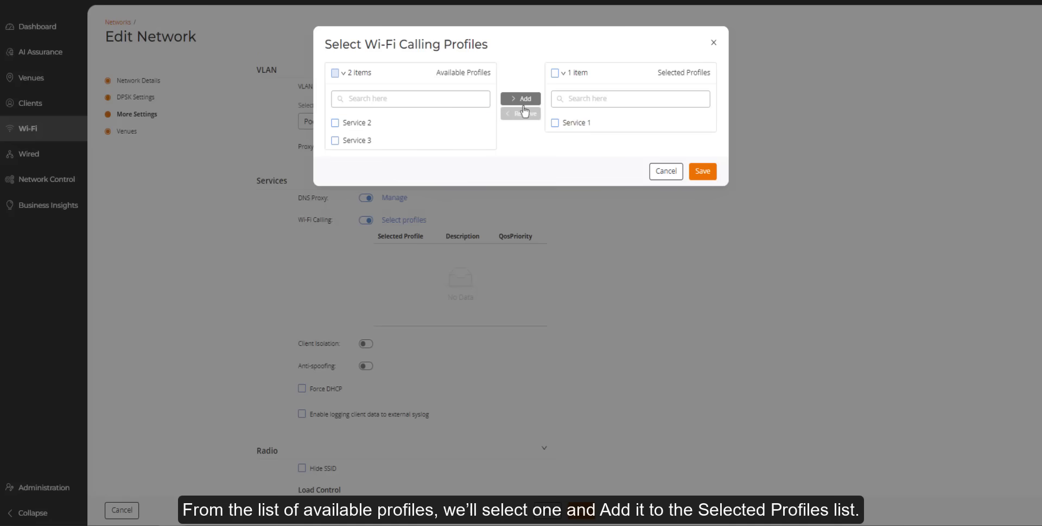
{"action": "left_click", "coordinate": [703, 171]}
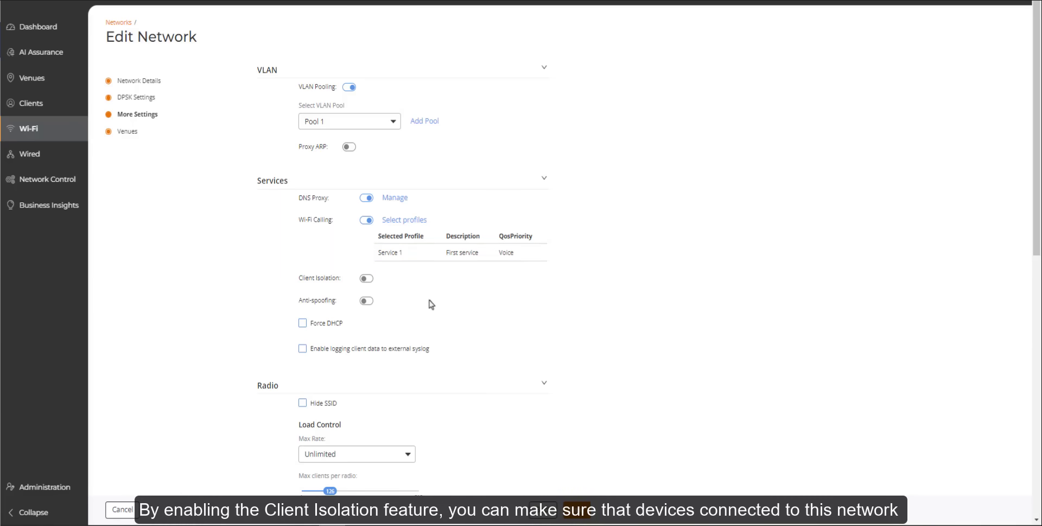
Enable Client Isolation for Unicast packets and turn on automatic support for VRRP/HSRP.
{"action": "left_click", "coordinate": [367, 278]}
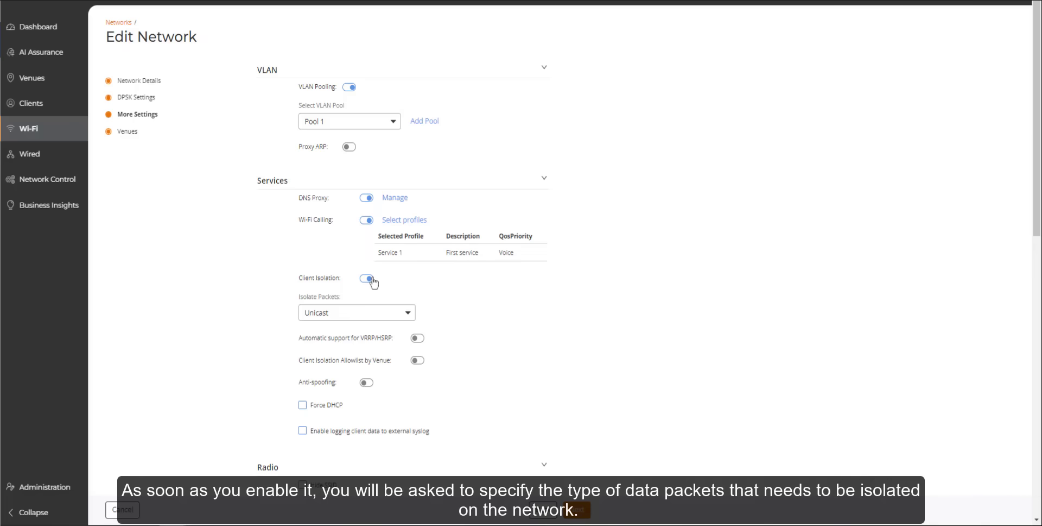
{"action": "left_click", "coordinate": [382, 318]}
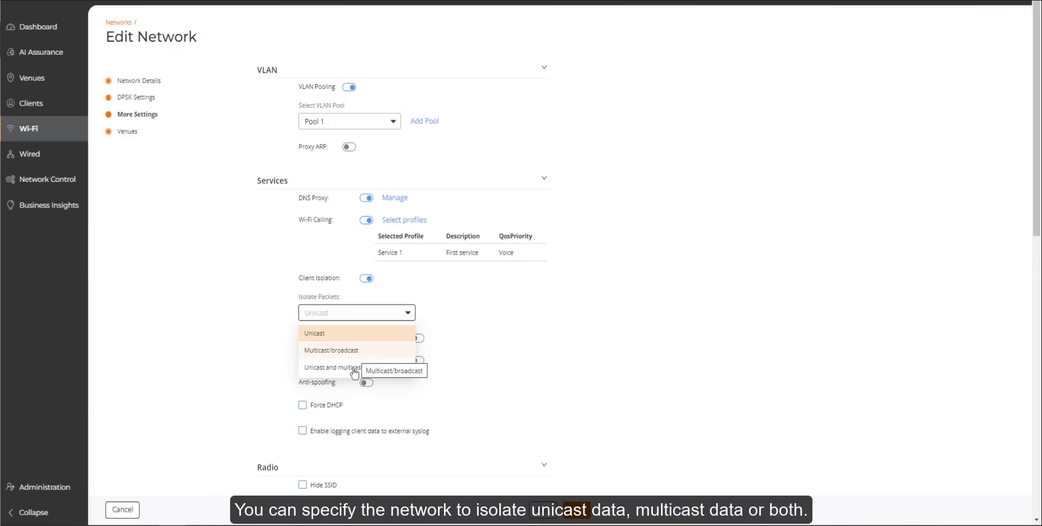
{"action": "left_click", "coordinate": [384, 314]}
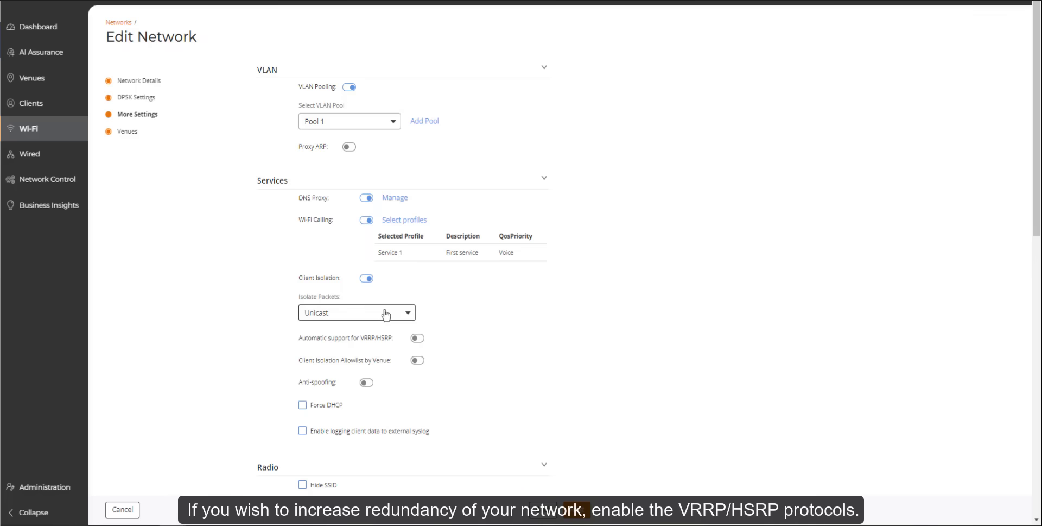
{"action": "left_click", "coordinate": [417, 338]}
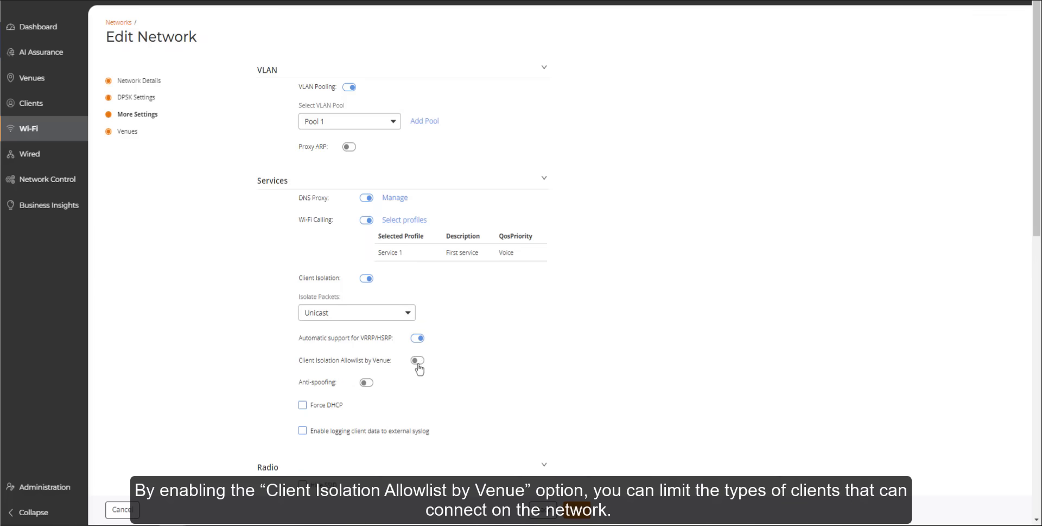
Enable the Client Isolation Allowlist by Venue, with Only iPhone for RUCKUS Lab R1 and Only Windows for RUCKUS Lisle IL.
{"action": "left_click", "coordinate": [418, 362]}
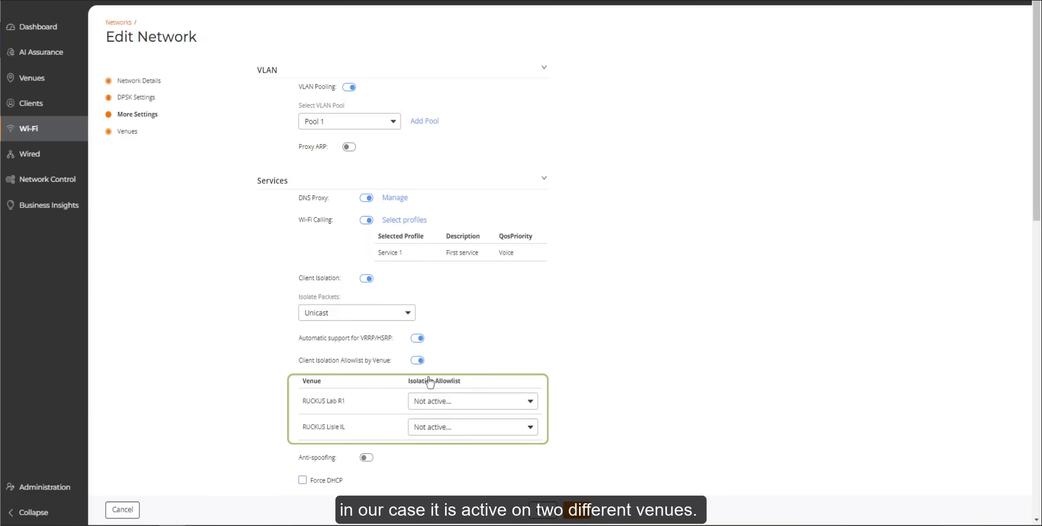
{"action": "left_click", "coordinate": [488, 405]}
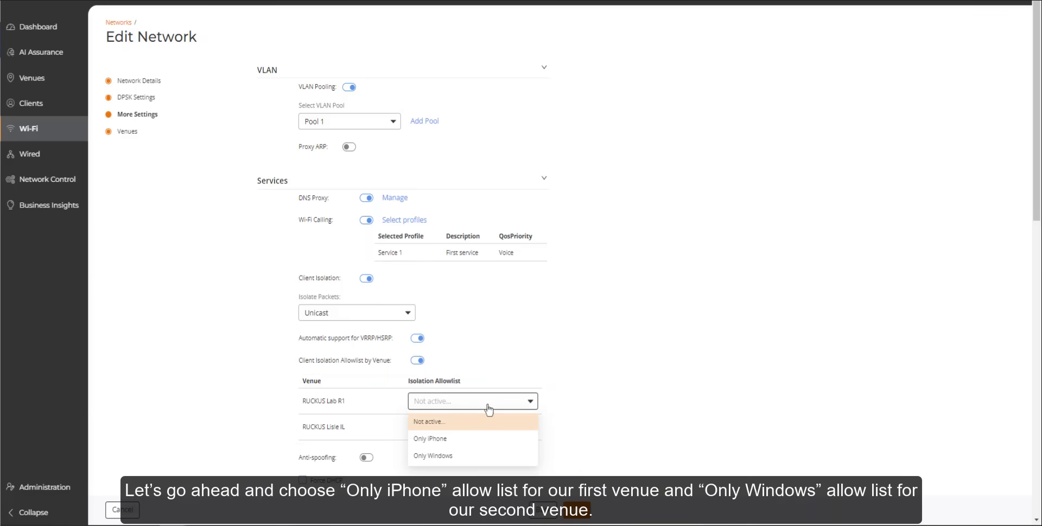
{"action": "left_click", "coordinate": [438, 440]}
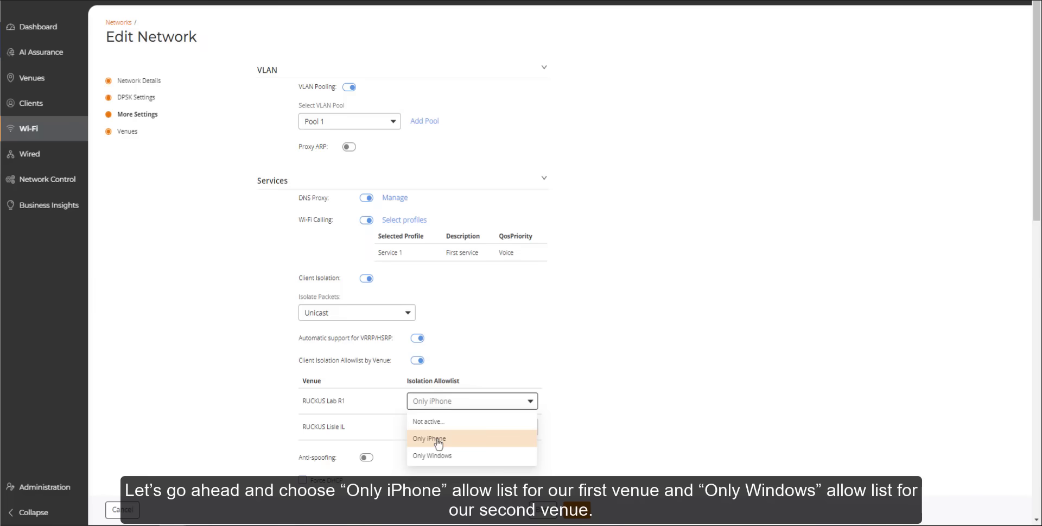
{"action": "left_click", "coordinate": [439, 442]}
{"action": "left_click", "coordinate": [434, 429]}
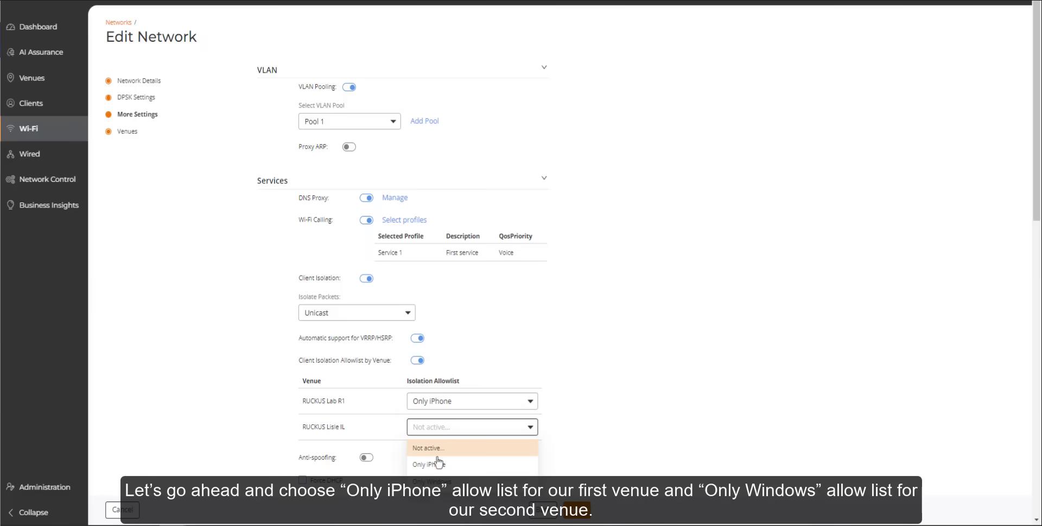
{"action": "left_click", "coordinate": [431, 481]}
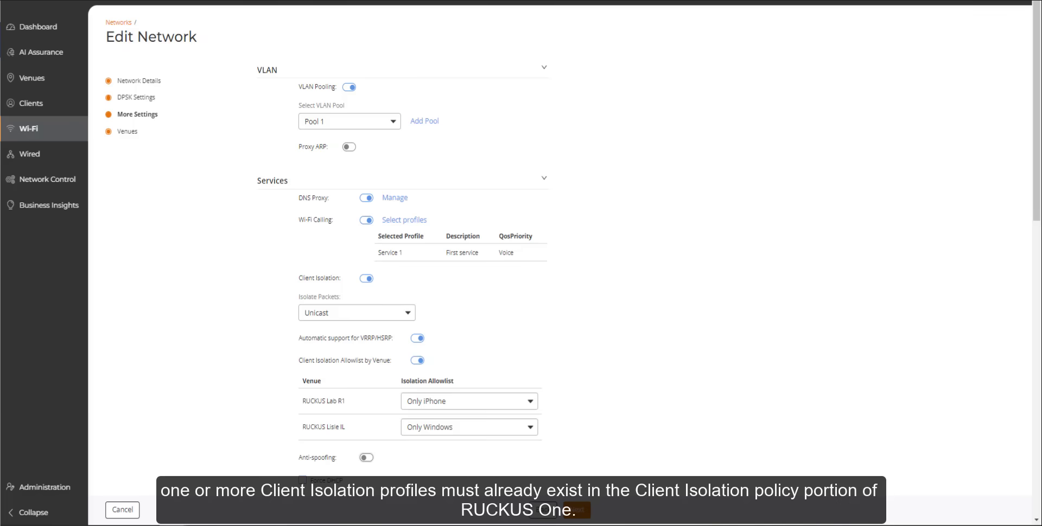
Turn on Anti-spoofing without the ARP and DHCP request rate limits, and enable logging client data to external syslog.
{"action": "scroll", "coordinate": [401, 272], "scroll_direction": "down", "scroll_amount": 3}
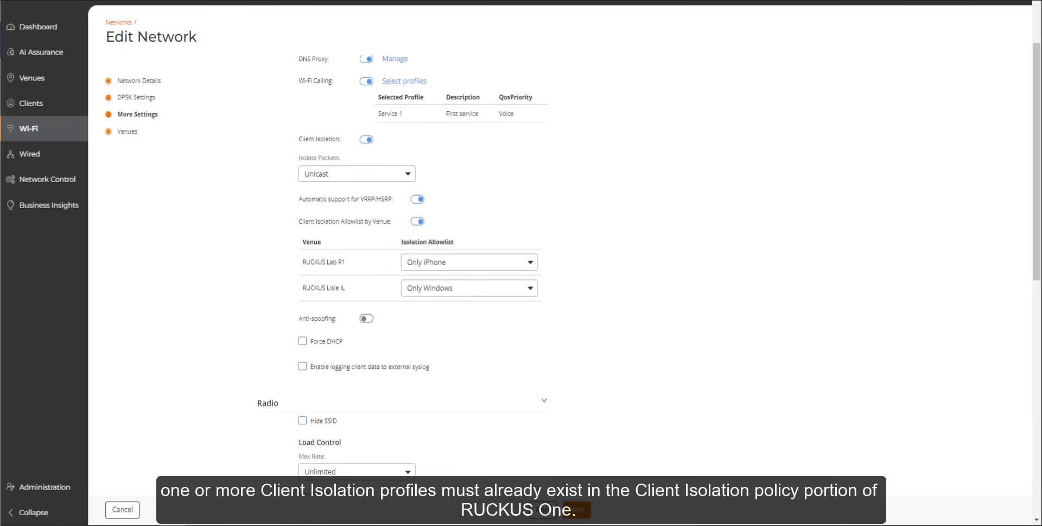
{"action": "scroll", "coordinate": [401, 271], "scroll_direction": "up", "scroll_amount": 3}
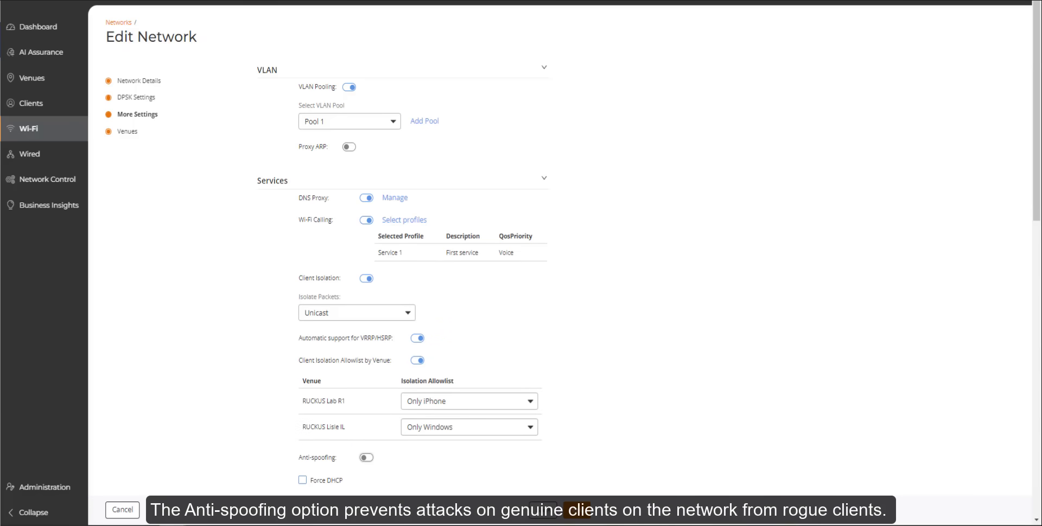
{"action": "scroll", "coordinate": [401, 271], "scroll_direction": "down", "scroll_amount": 3}
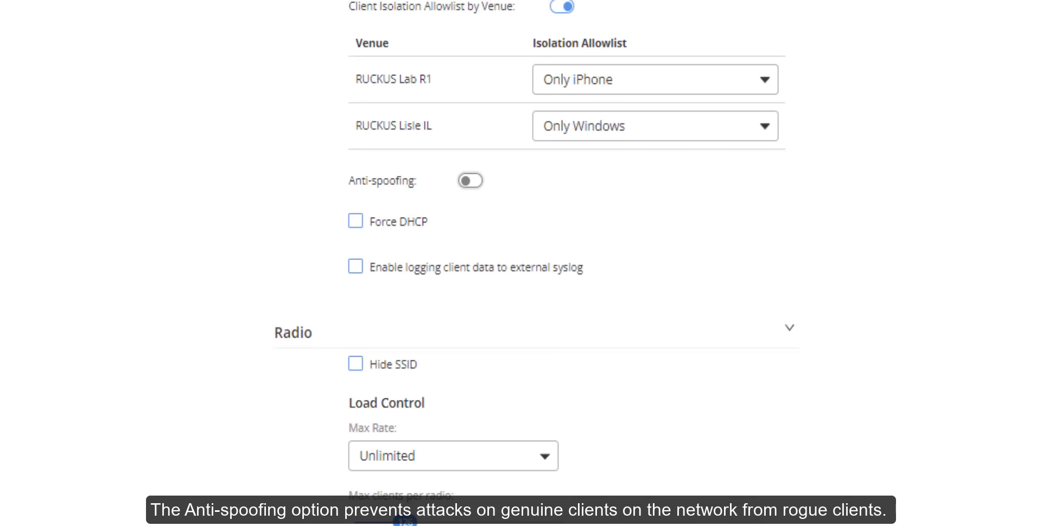
{"action": "left_click", "coordinate": [470, 180]}
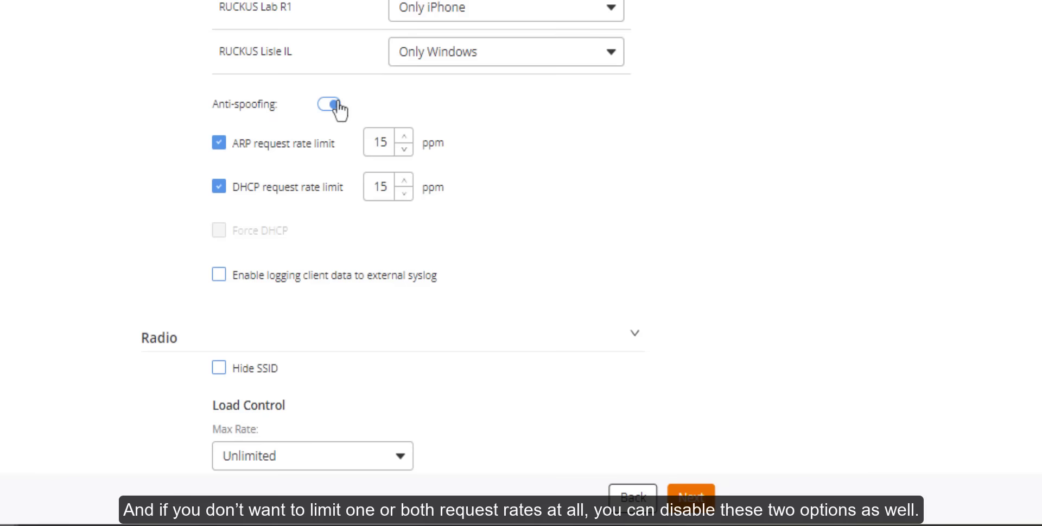
{"action": "left_click", "coordinate": [217, 142]}
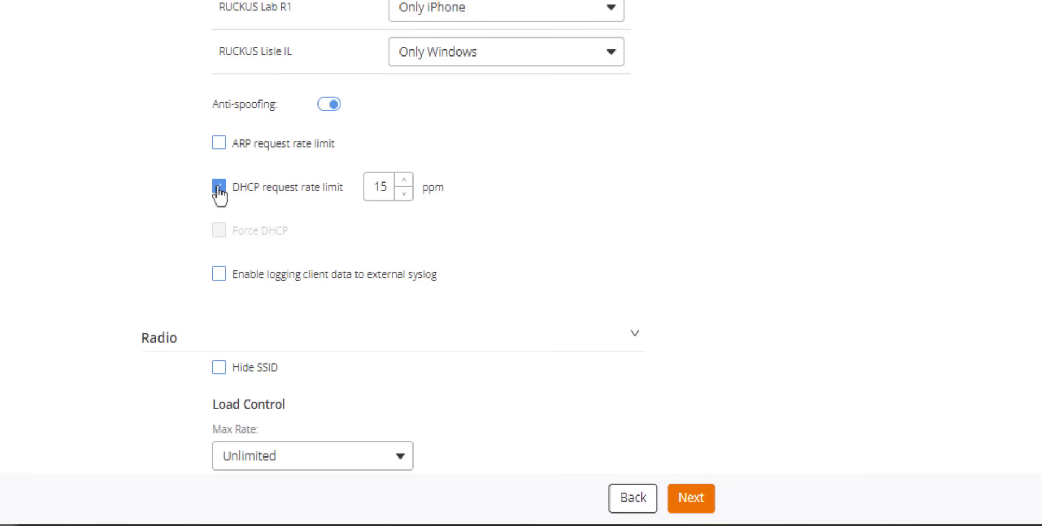
{"action": "left_click", "coordinate": [219, 187]}
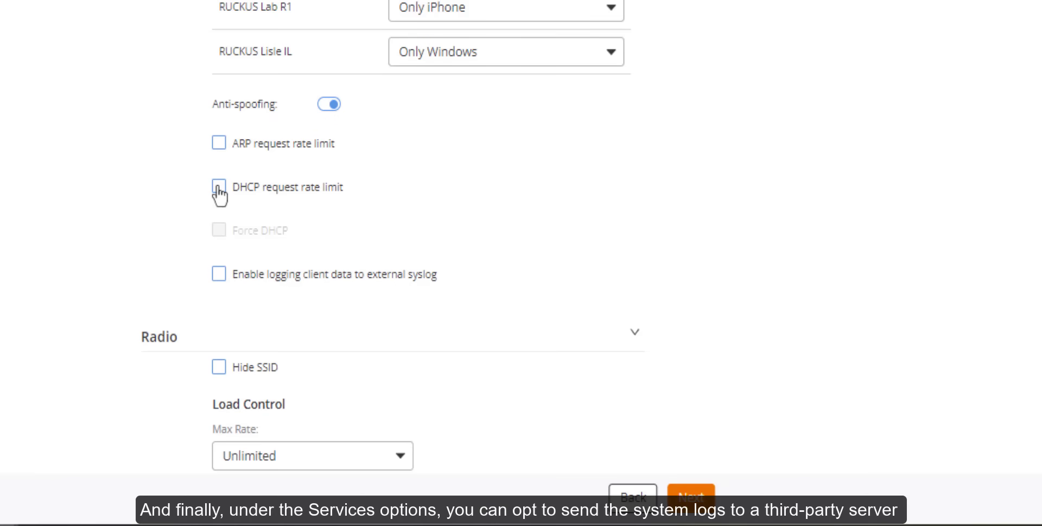
{"action": "left_click", "coordinate": [219, 280]}
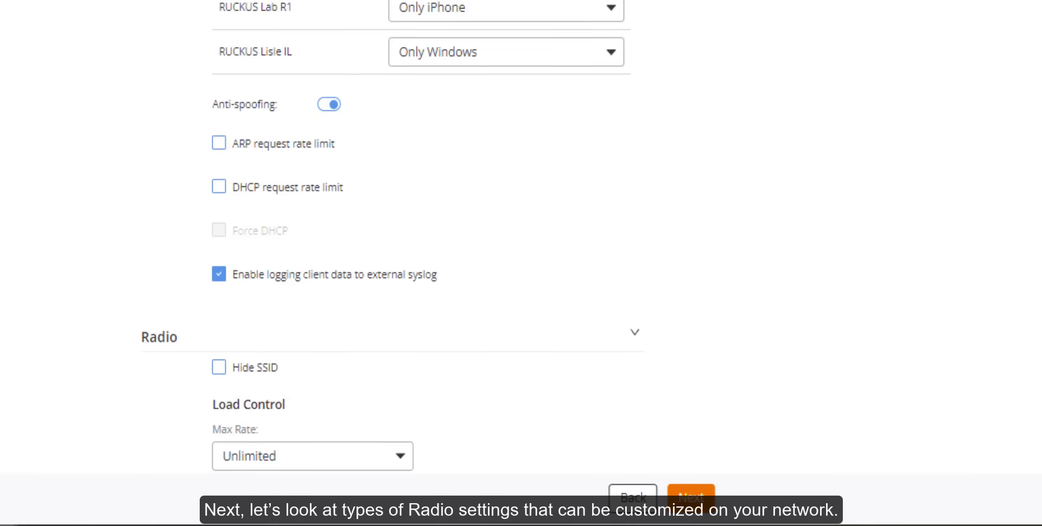
Hide the network's SSID and set the Load Control maximum rate to Per AP.
{"action": "scroll", "coordinate": [394, 260], "scroll_direction": "down", "scroll_amount": 2}
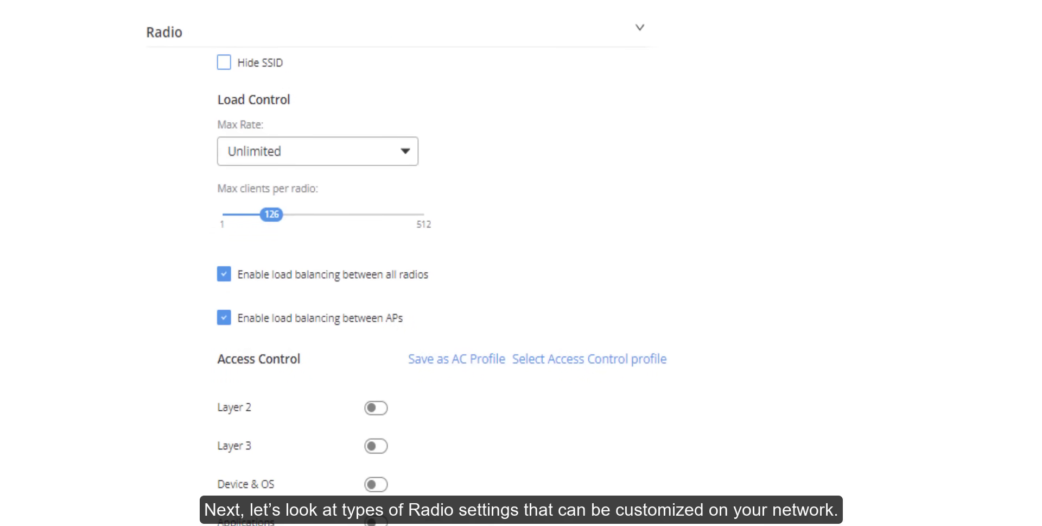
{"action": "left_click", "coordinate": [228, 71]}
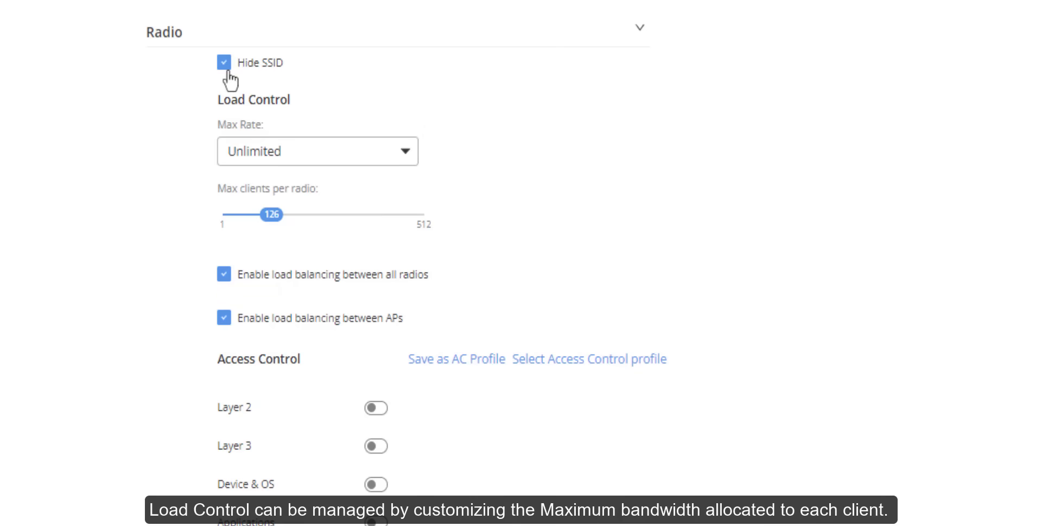
{"action": "left_click", "coordinate": [294, 160]}
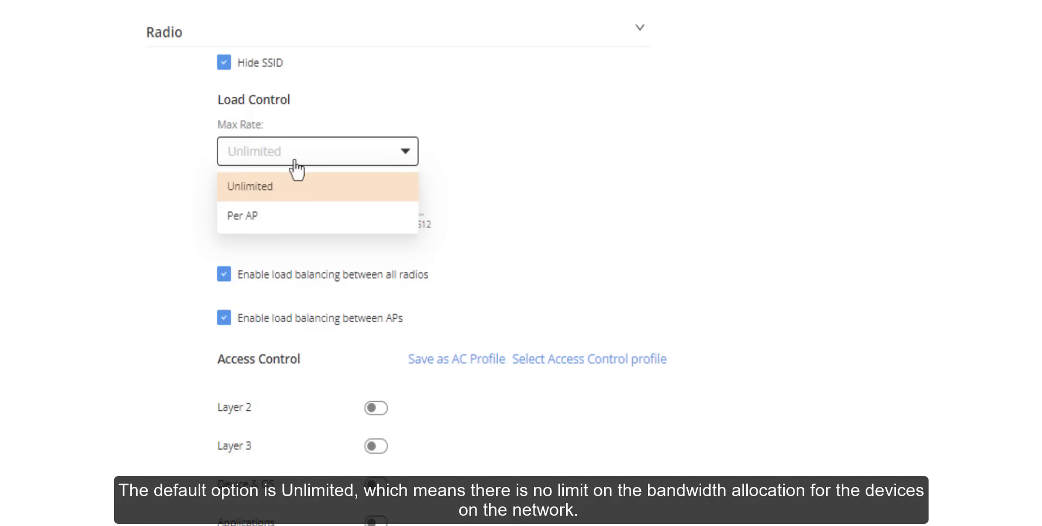
{"action": "left_click", "coordinate": [282, 227]}
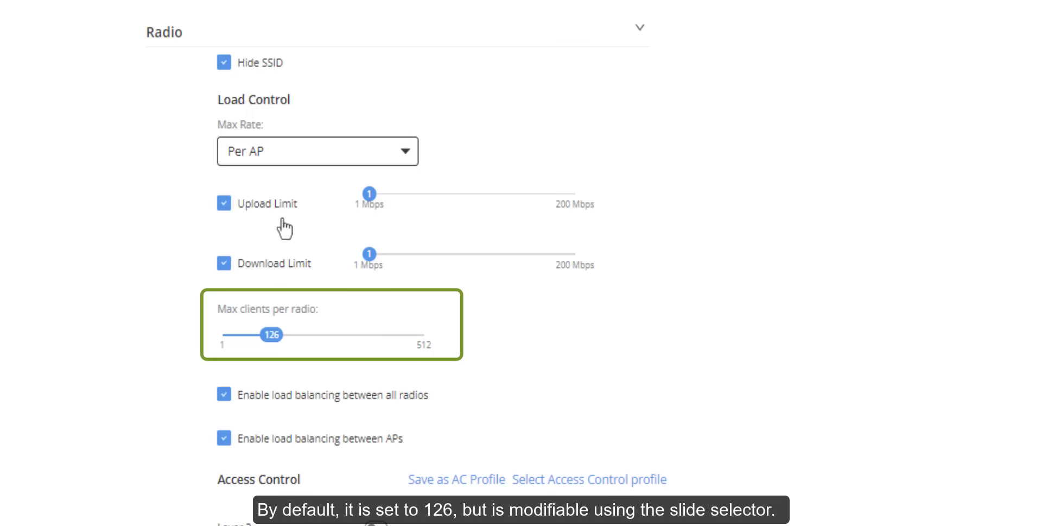
{"action": "mouse_move", "coordinate": [275, 334]}
{"action": "left_mouse_down"}
{"action": "mouse_move", "coordinate": [311, 337]}
{"action": "mouse_move", "coordinate": [279, 349]}
{"action": "left_mouse_up"}
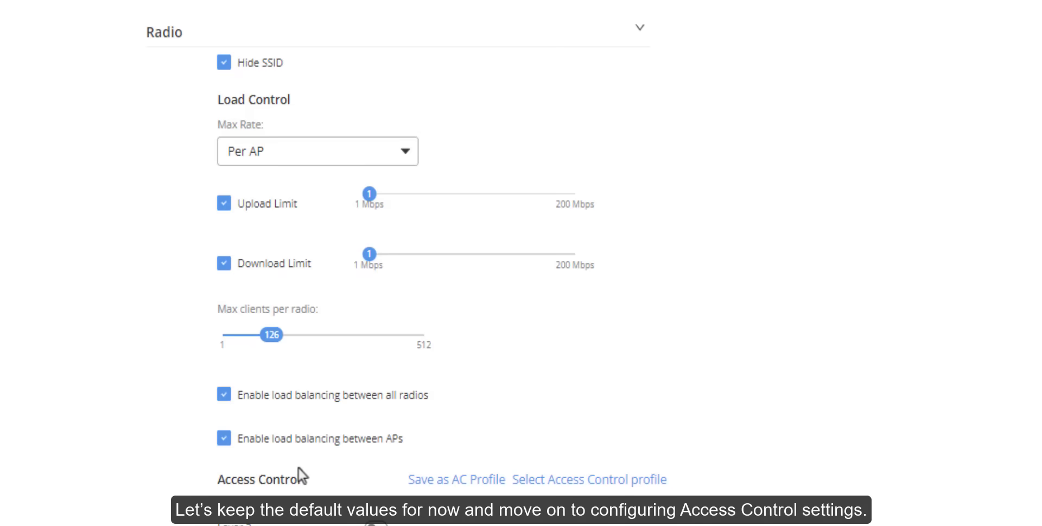
Switch Access Control to a single access control profile, enable it, and choose Layer 2 policy 1 as the policy.
{"action": "scroll", "coordinate": [301, 476], "scroll_direction": "down", "scroll_amount": 8}
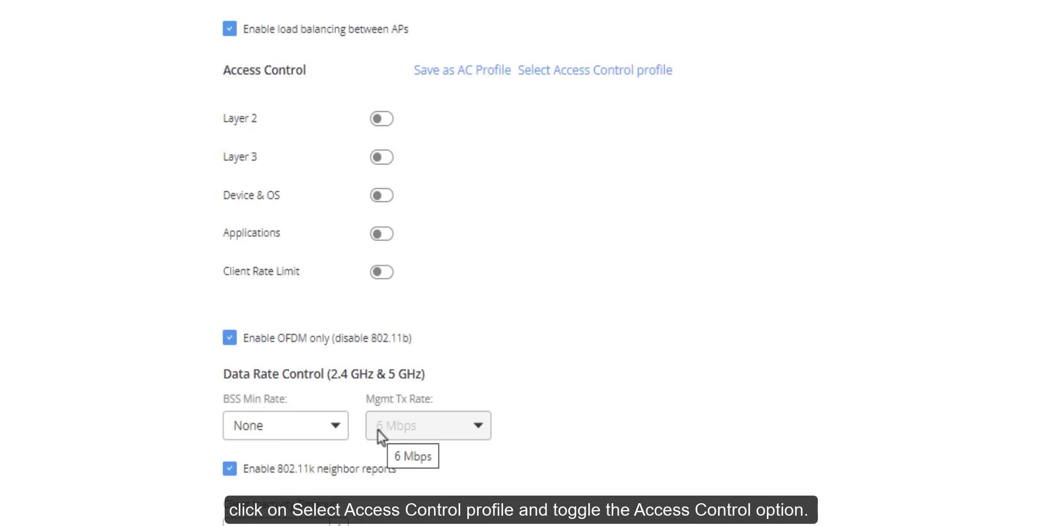
{"action": "left_click", "coordinate": [578, 78]}
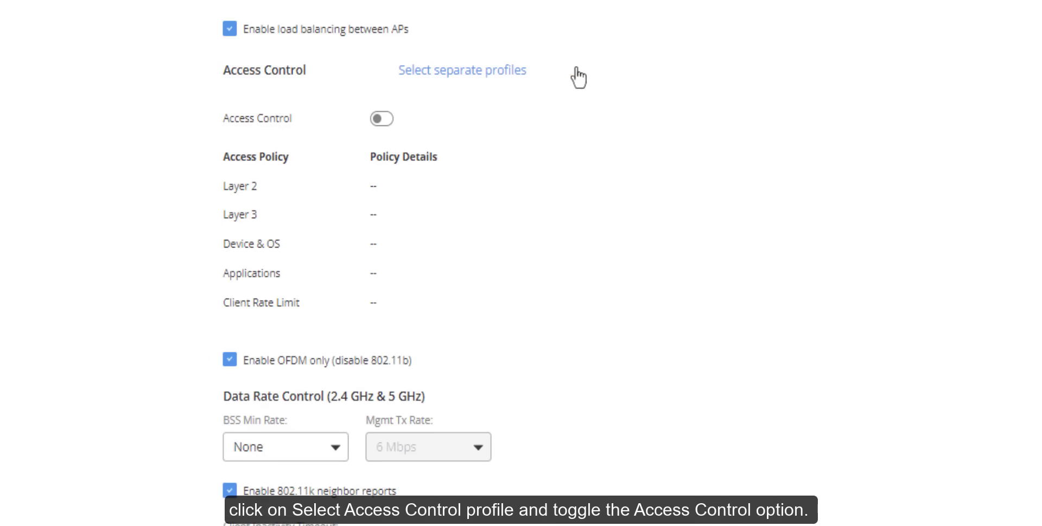
{"action": "left_click", "coordinate": [381, 118]}
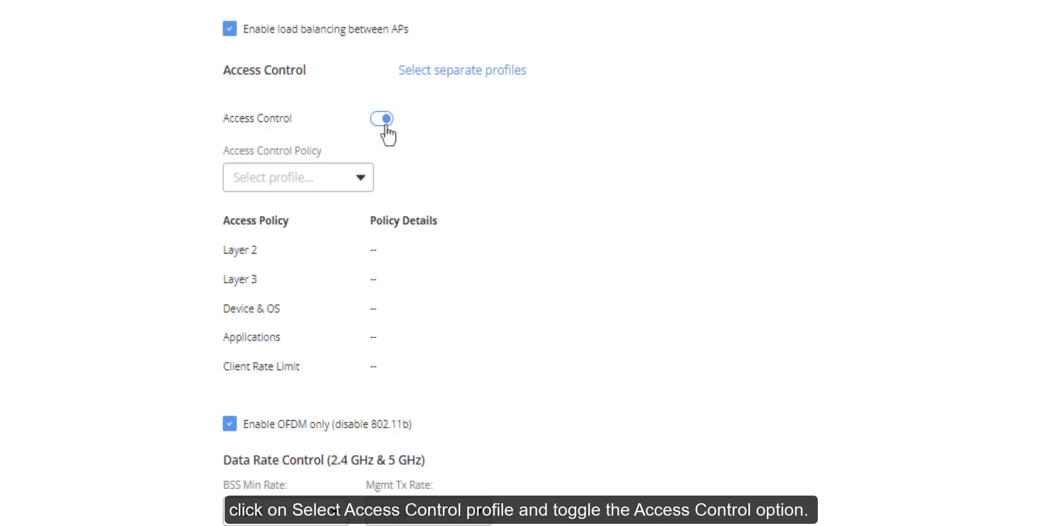
{"action": "left_click", "coordinate": [342, 187]}
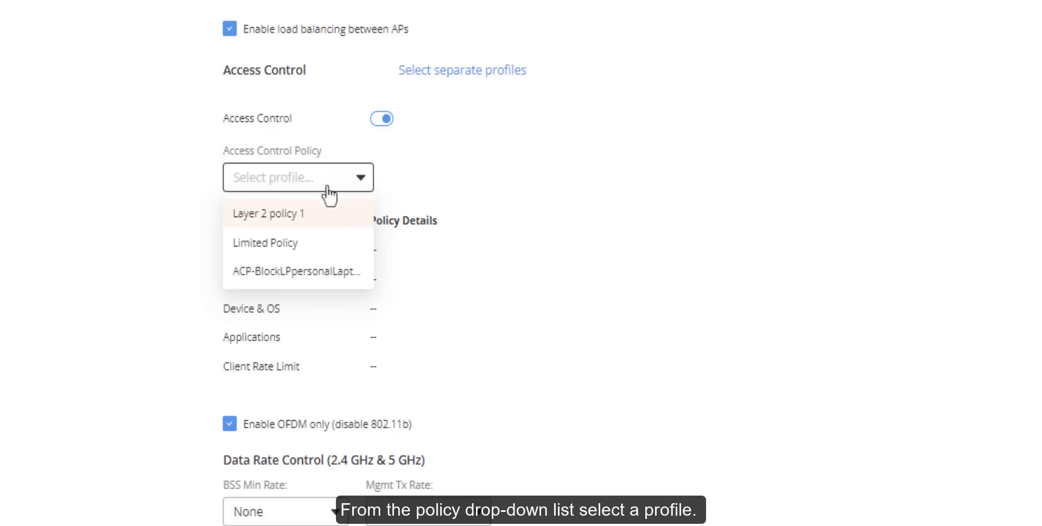
{"action": "left_click", "coordinate": [299, 222]}
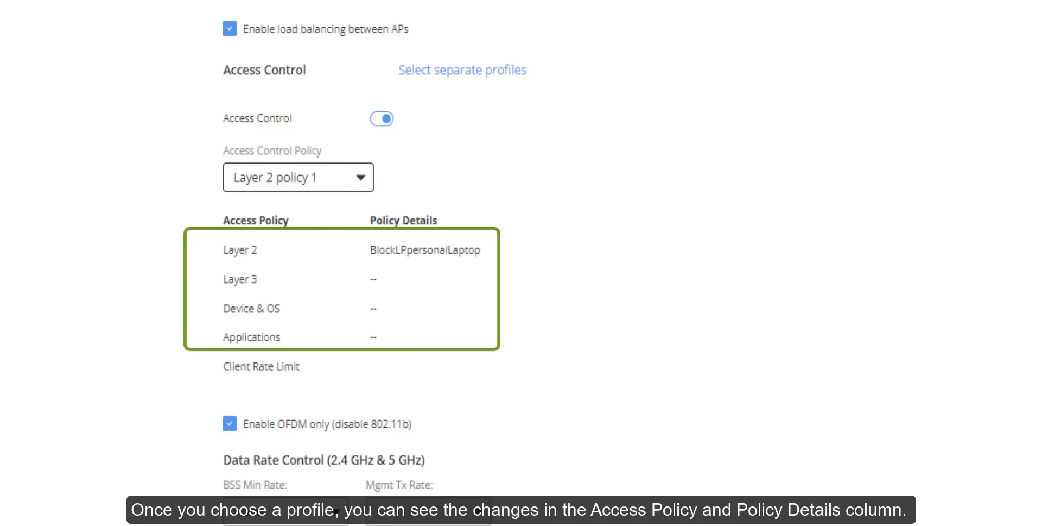
Change the access control policy to the ACP-BlockLPpersonalLapt... profile and switch Access Control back to separate profiles.
{"action": "left_click", "coordinate": [306, 192]}
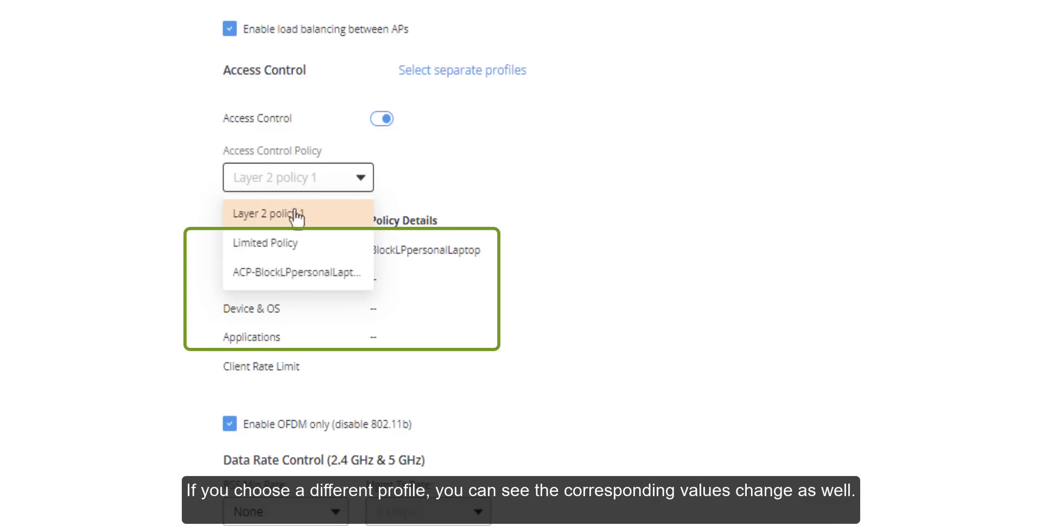
{"action": "left_click", "coordinate": [282, 272]}
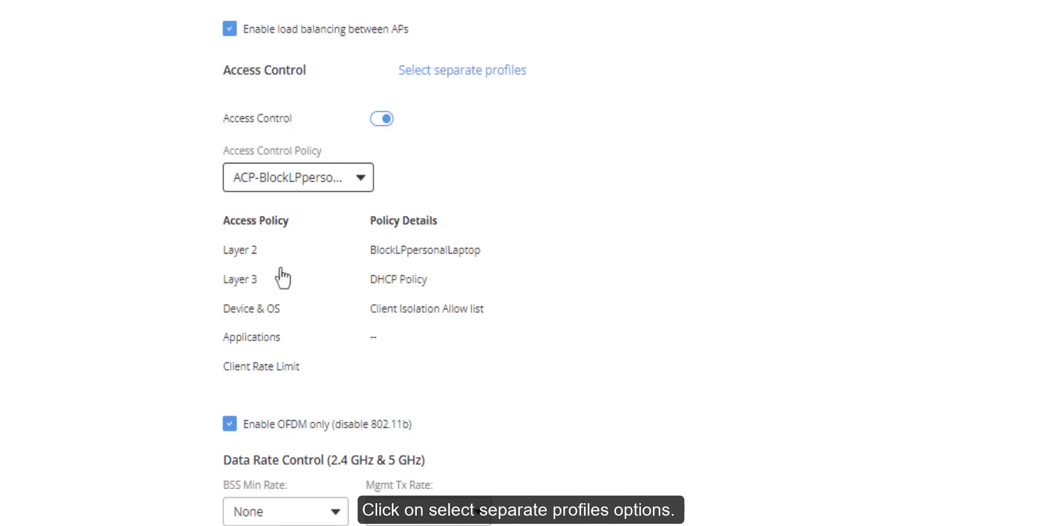
{"action": "left_click", "coordinate": [452, 76]}
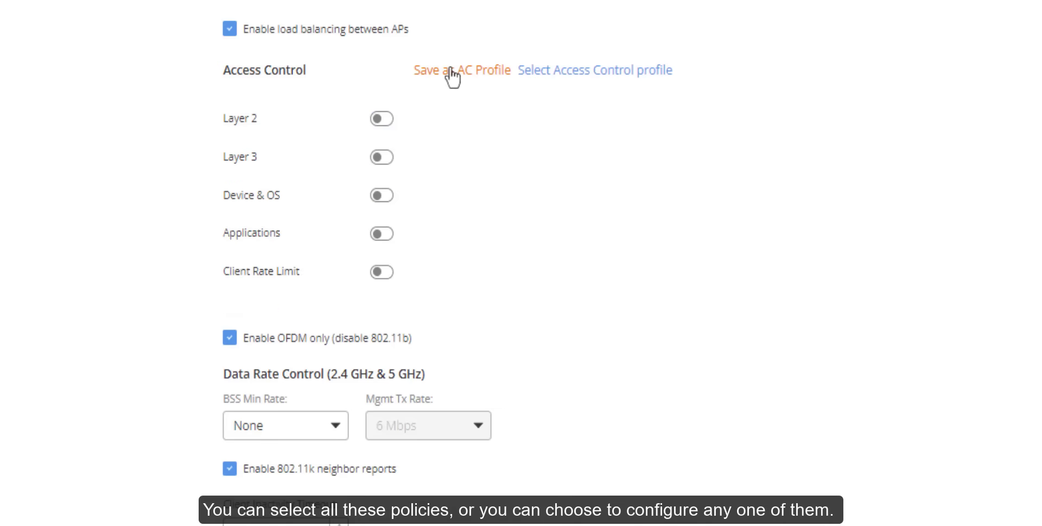
Enable the separate Layer 2, Layer 3, Device & OS and Applications access control policies.
{"action": "left_click", "coordinate": [386, 122]}
{"action": "left_click", "coordinate": [387, 161]}
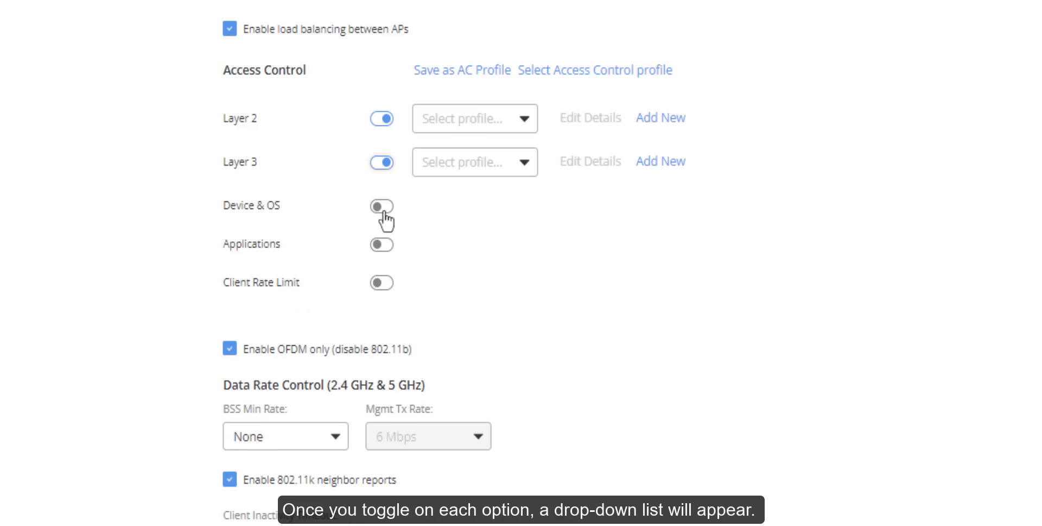
{"action": "left_click", "coordinate": [383, 205]}
{"action": "left_click", "coordinate": [384, 251]}
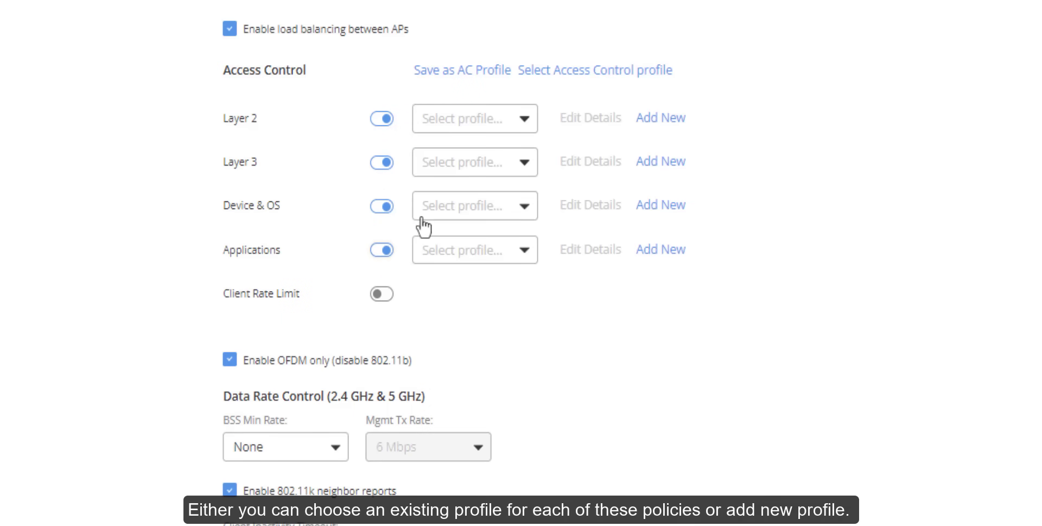
Assign the existing personal devices profile to Layer 2 and the DHCP Policy profile to Layer 3.
{"action": "left_click", "coordinate": [511, 129]}
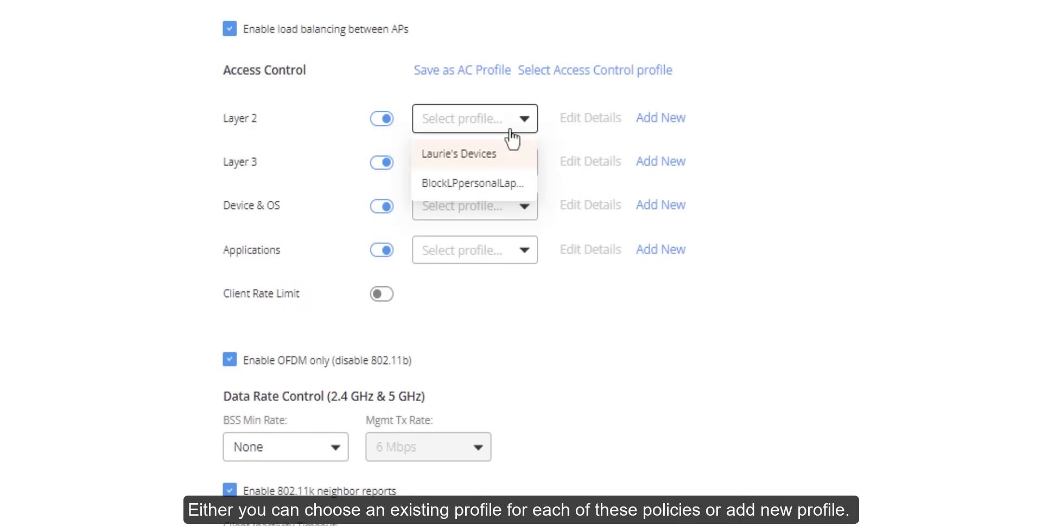
{"action": "left_click", "coordinate": [662, 121]}
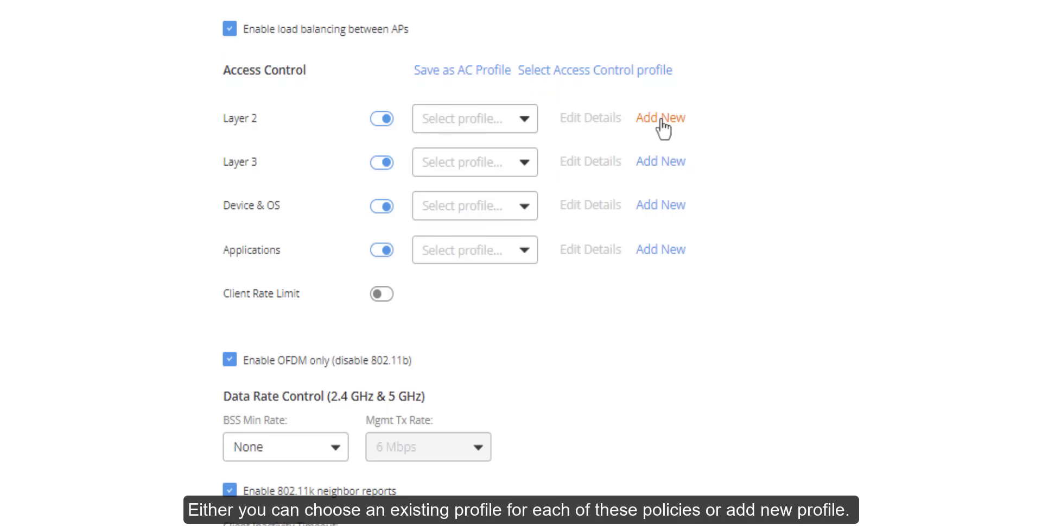
{"action": "left_click", "coordinate": [493, 122]}
{"action": "left_click", "coordinate": [472, 158]}
{"action": "left_click", "coordinate": [459, 175]}
{"action": "left_click", "coordinate": [462, 198]}
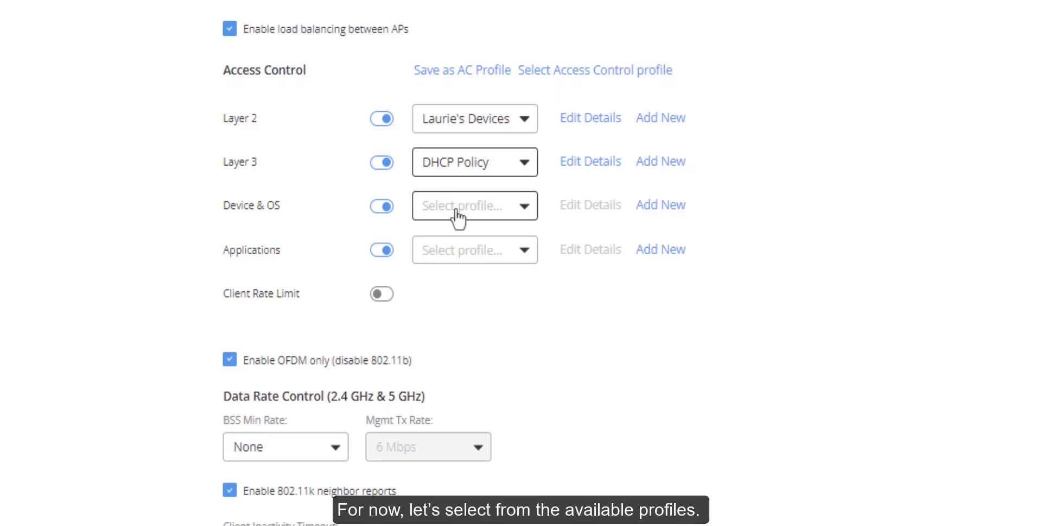
Assign the Client Isolation profile to Device & OS and the Limited Applic... profile to Applications.
{"action": "left_click", "coordinate": [459, 209]}
{"action": "left_click", "coordinate": [457, 245]}
{"action": "left_click", "coordinate": [456, 256]}
{"action": "left_click", "coordinate": [456, 286]}
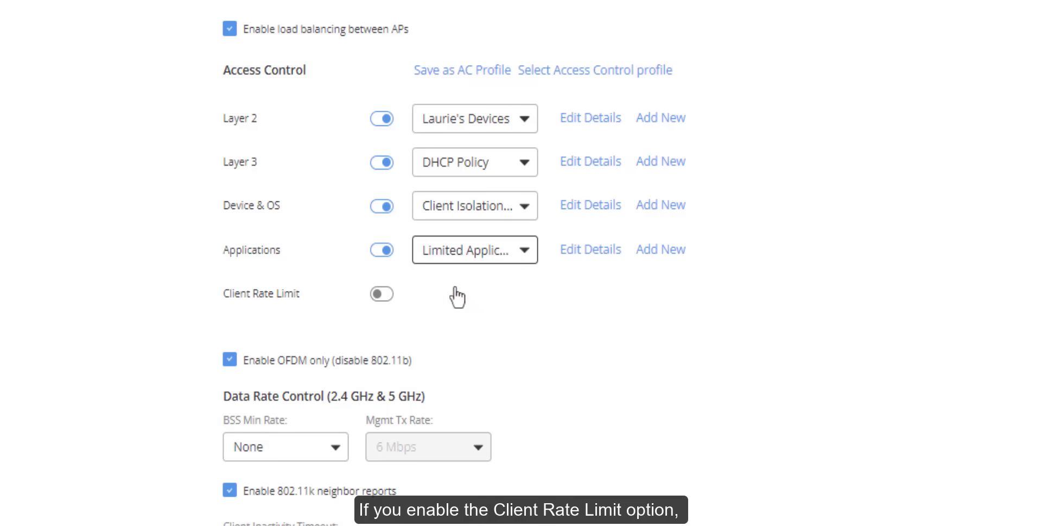
Enable Client Rate Limit with an upload limit of 5 Mbps and a download limit of 20 Mbps.
{"action": "left_click", "coordinate": [384, 304]}
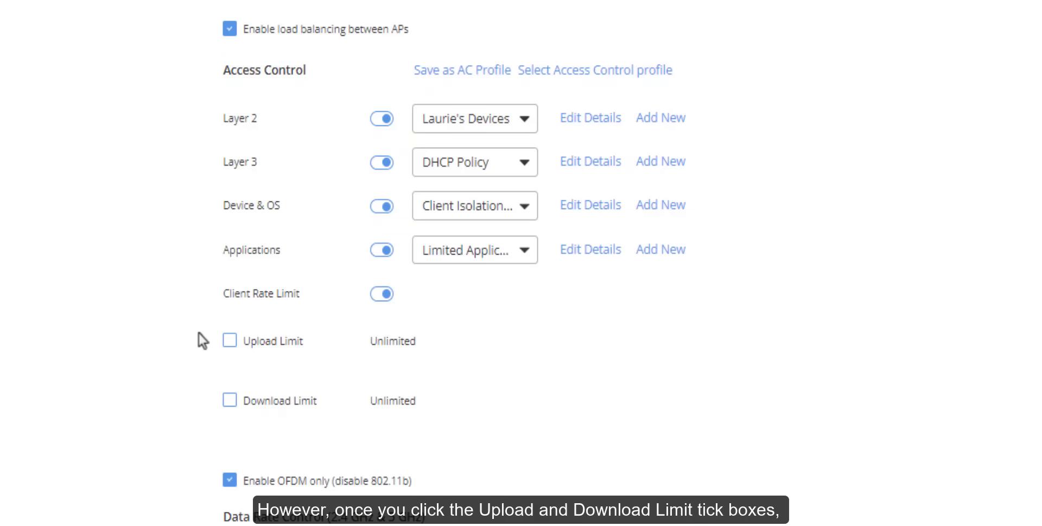
{"action": "left_click", "coordinate": [230, 341]}
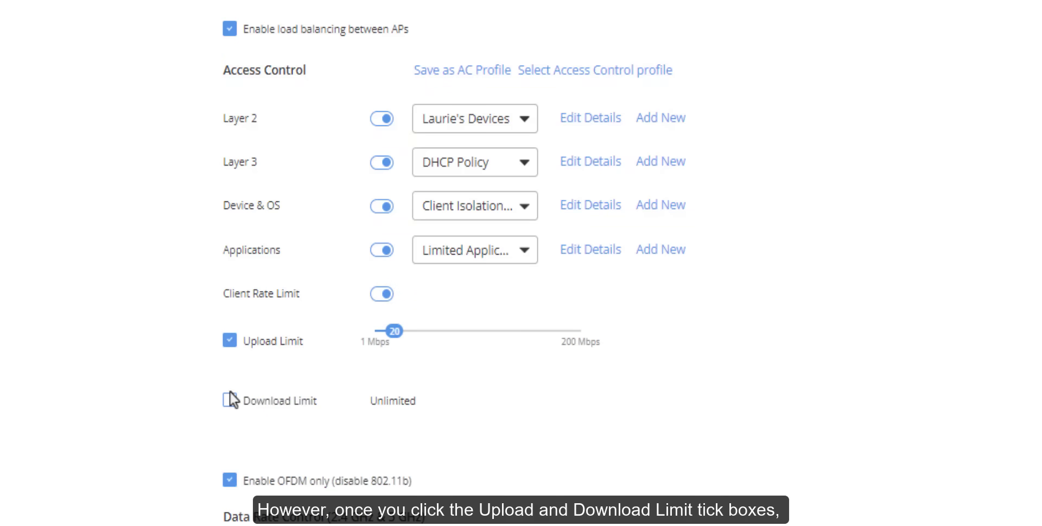
{"action": "left_click", "coordinate": [230, 400]}
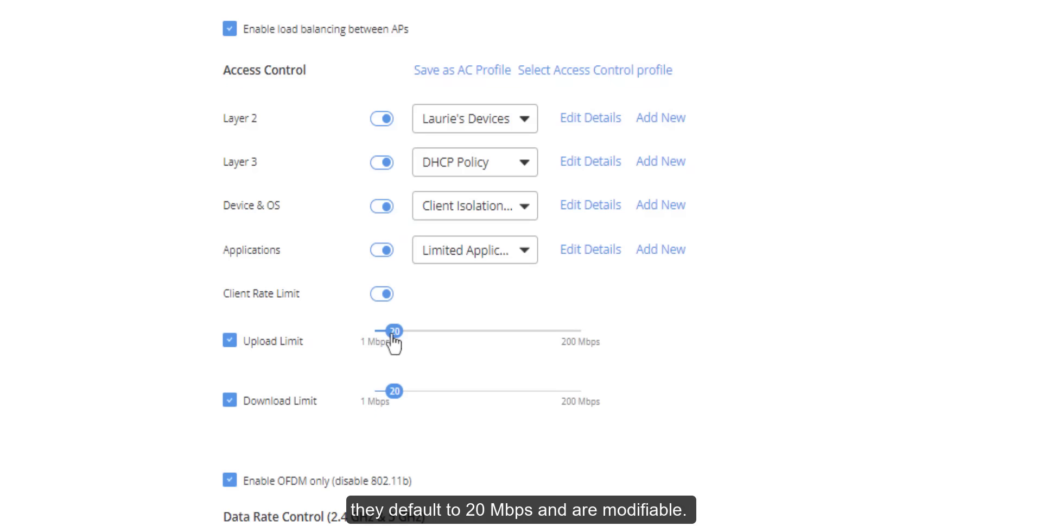
{"action": "left_click_drag", "start_coordinate": [393, 336], "coordinate": [379, 331]}
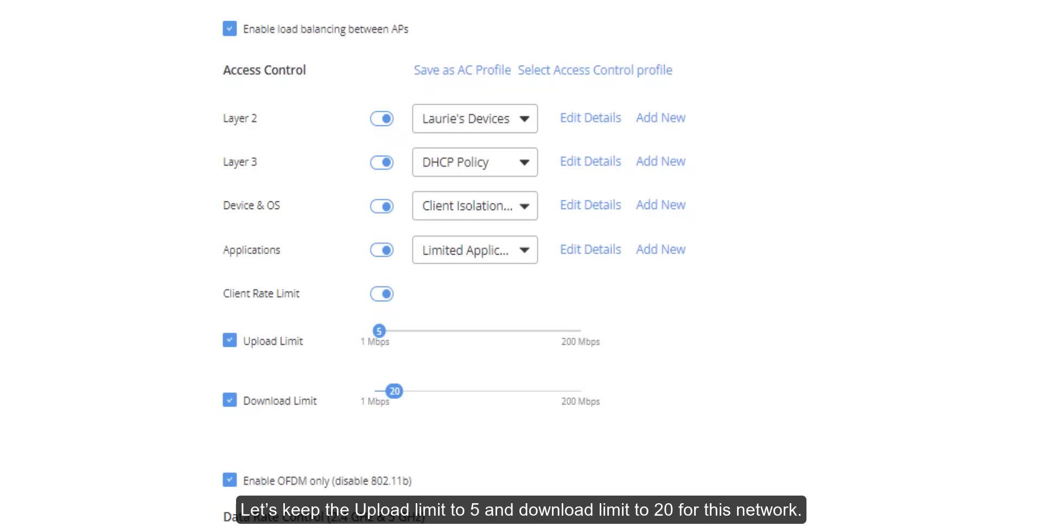
Review the BSS Min Rate choices and the Mgmt Tx Rate setting under Data Rate Control.
{"action": "scroll", "coordinate": [279, 409], "scroll_direction": "down", "scroll_amount": 3}
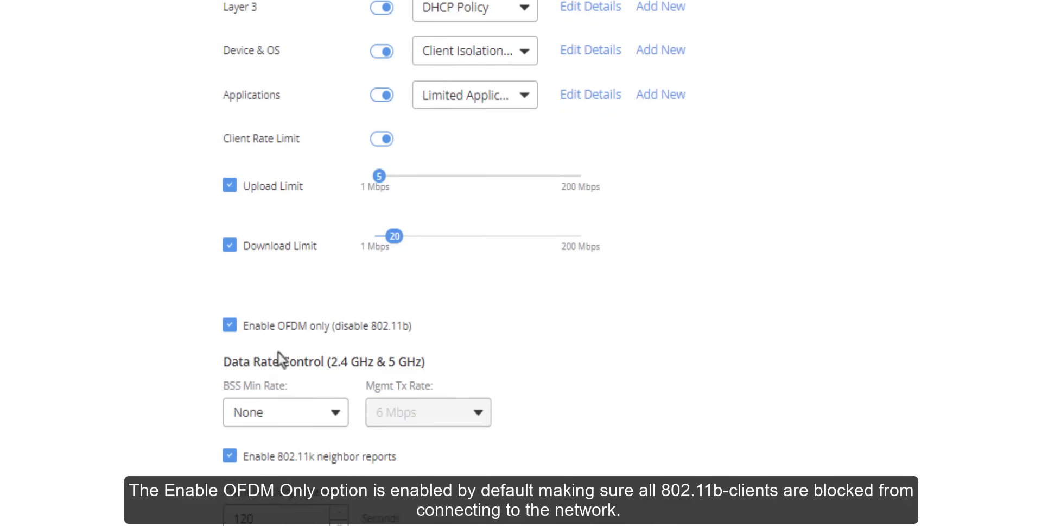
{"action": "scroll", "coordinate": [279, 358], "scroll_direction": "down", "scroll_amount": 1}
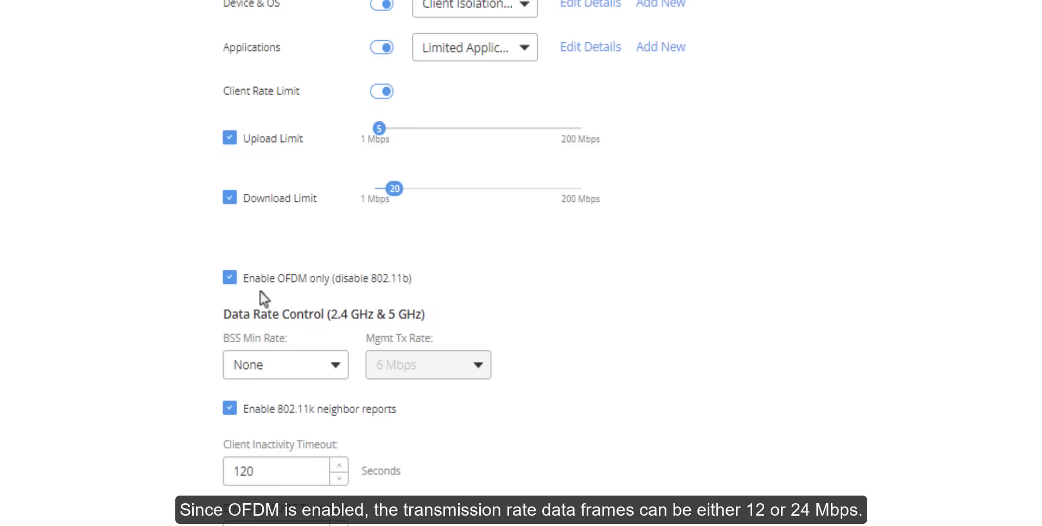
{"action": "left_click", "coordinate": [298, 372]}
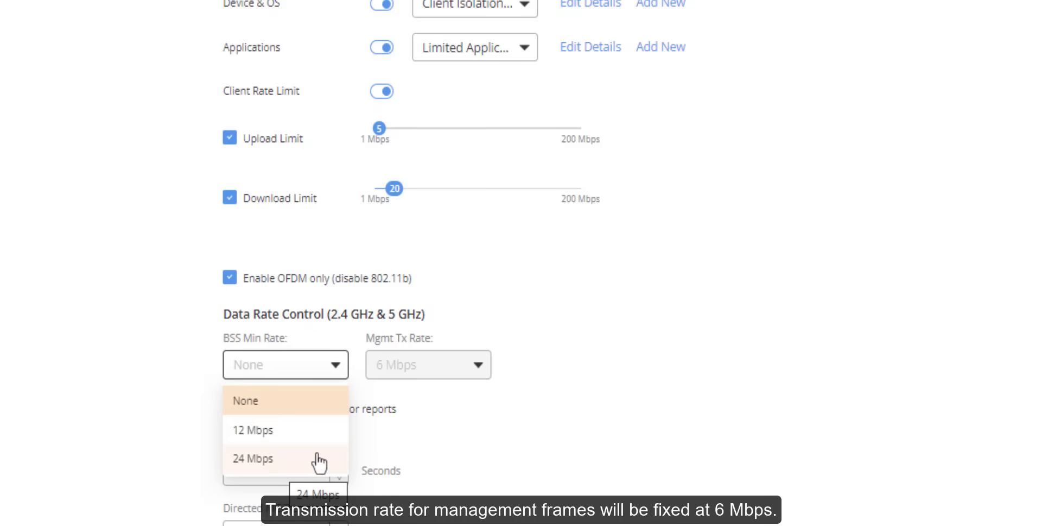
{"action": "left_click", "coordinate": [396, 368]}
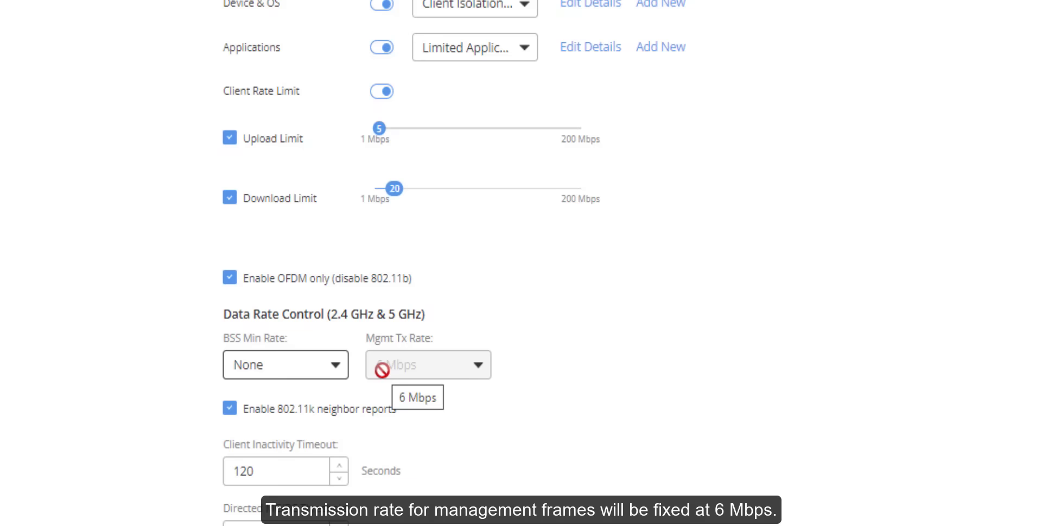
Set the Directed MC/BC Threshold to 0.
{"action": "scroll", "coordinate": [383, 369], "scroll_direction": "down", "scroll_amount": 4}
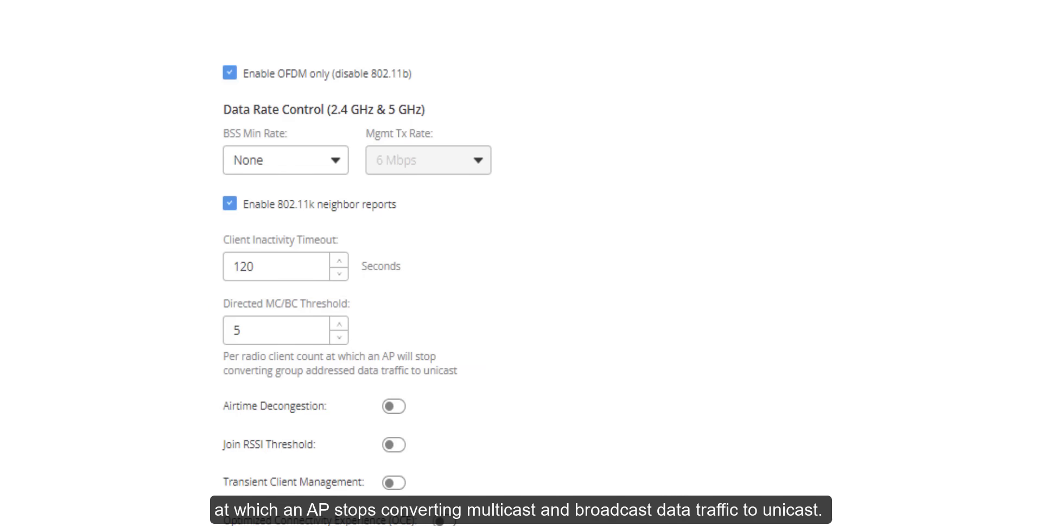
{"action": "left_click", "coordinate": [282, 266]}
{"action": "left_click", "coordinate": [282, 330]}
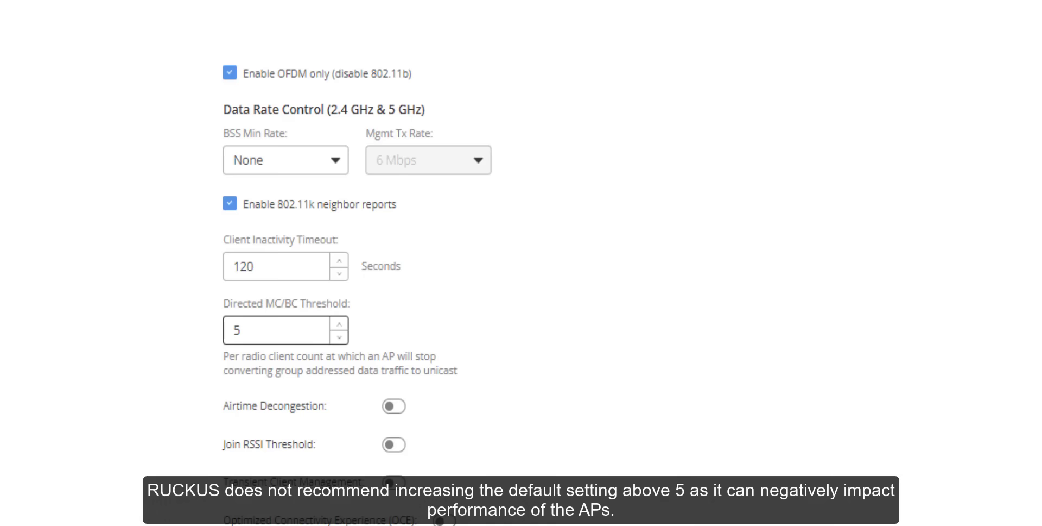
{"action": "key", "text": "BackSpace"}
{"action": "type", "text": "0"}
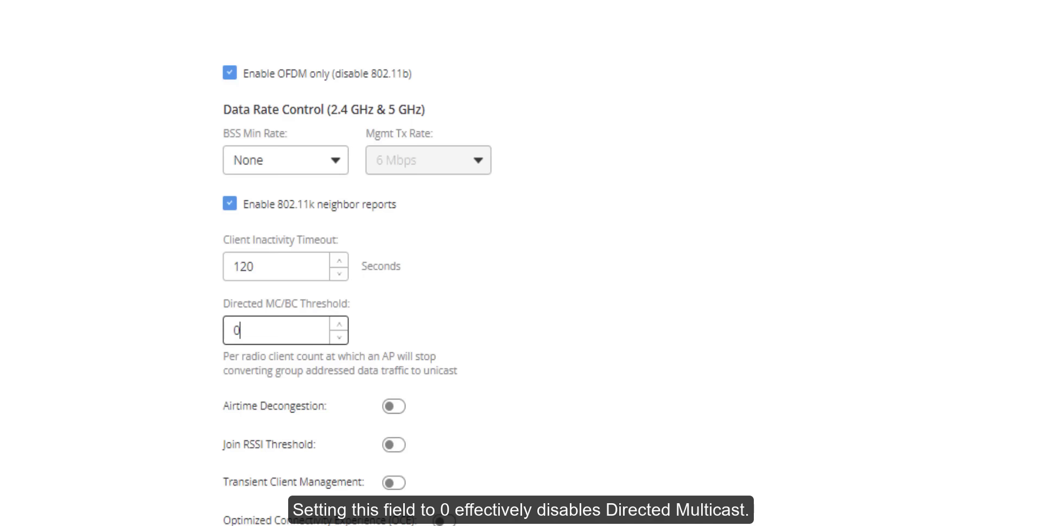
Switch Airtime Decongestion on and off to check its effect on the Join RSSI Threshold option.
{"action": "scroll", "coordinate": [379, 359], "scroll_direction": "down", "scroll_amount": 1}
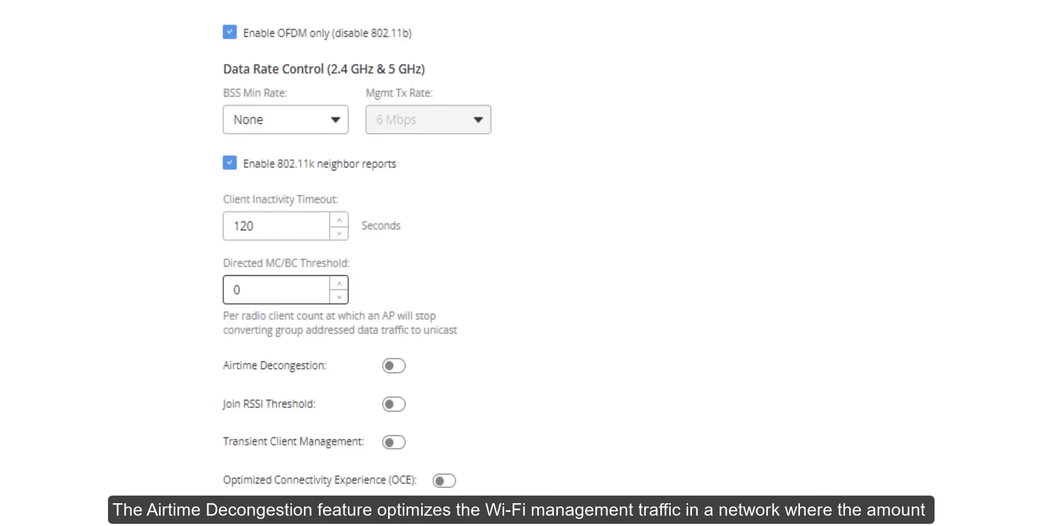
{"action": "left_click", "coordinate": [400, 372]}
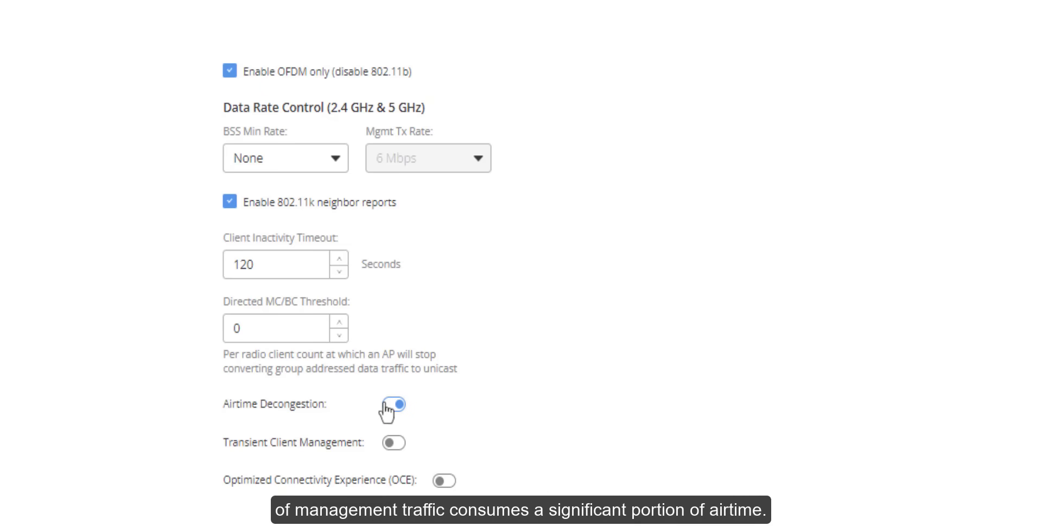
{"action": "left_click", "coordinate": [389, 407]}
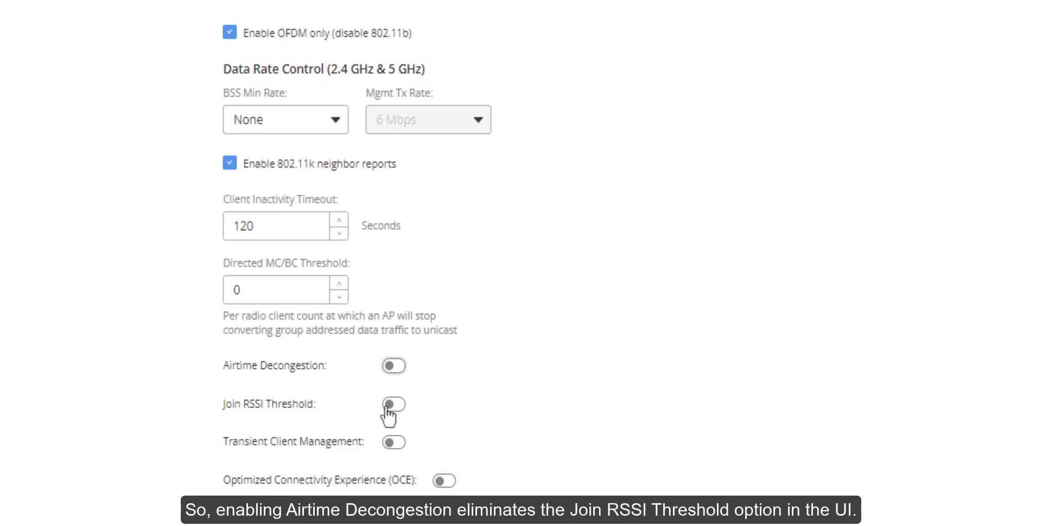
{"action": "left_click", "coordinate": [391, 367]}
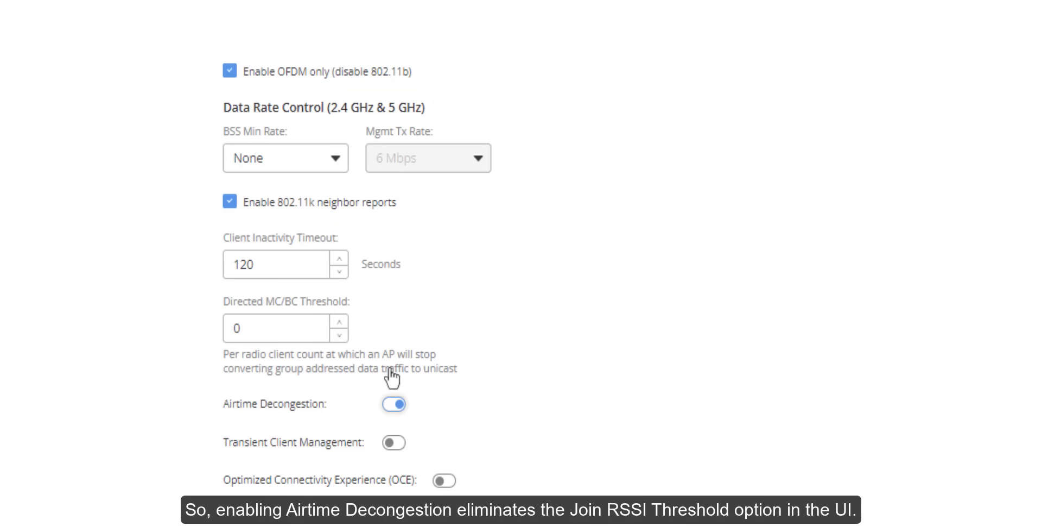
{"action": "left_click", "coordinate": [391, 406]}
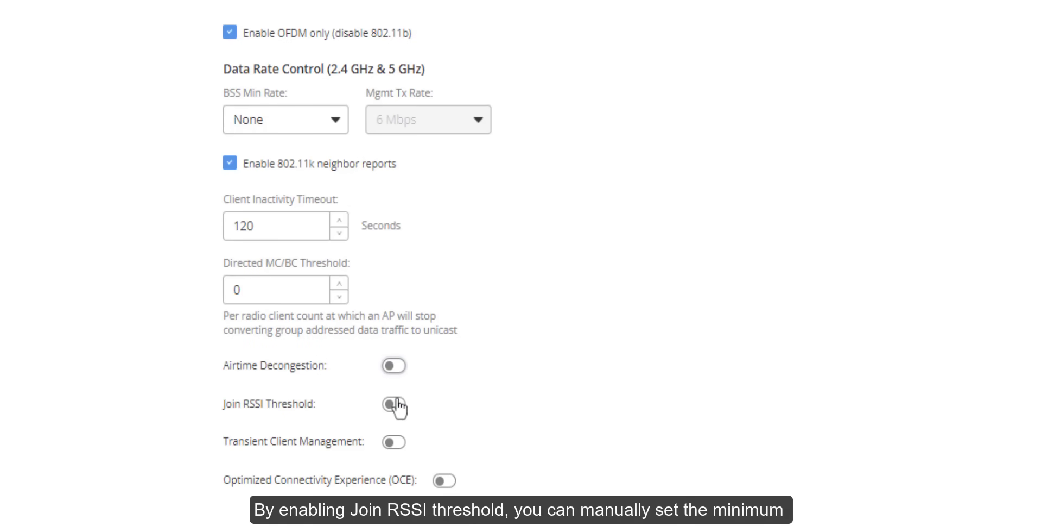
Enable Join RSSI Threshold and Optimized Connectivity Experience (OCE), leaving Transient Client Management off.
{"action": "left_click", "coordinate": [398, 404]}
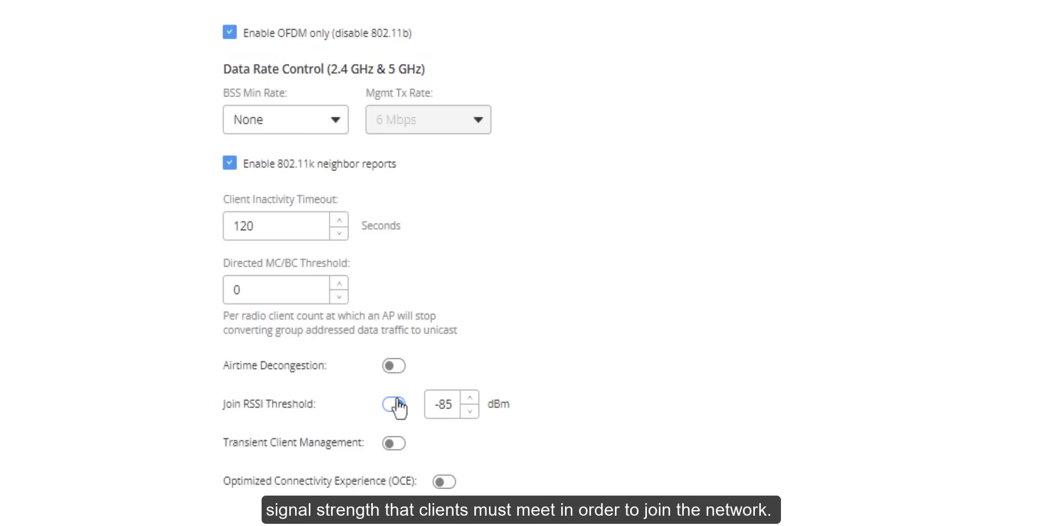
{"action": "left_click", "coordinate": [394, 442]}
{"action": "scroll", "coordinate": [400, 453], "scroll_direction": "down", "scroll_amount": 3}
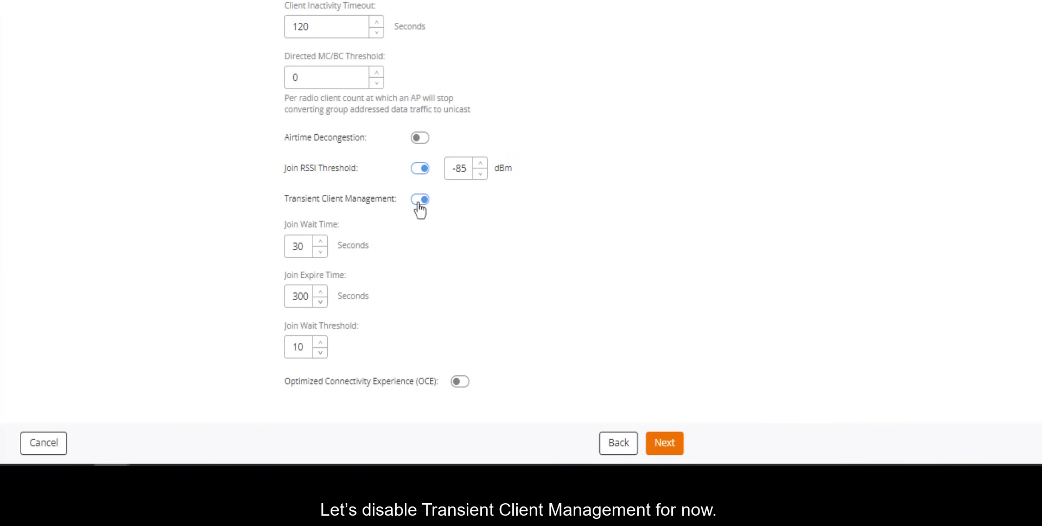
{"action": "left_click", "coordinate": [419, 203]}
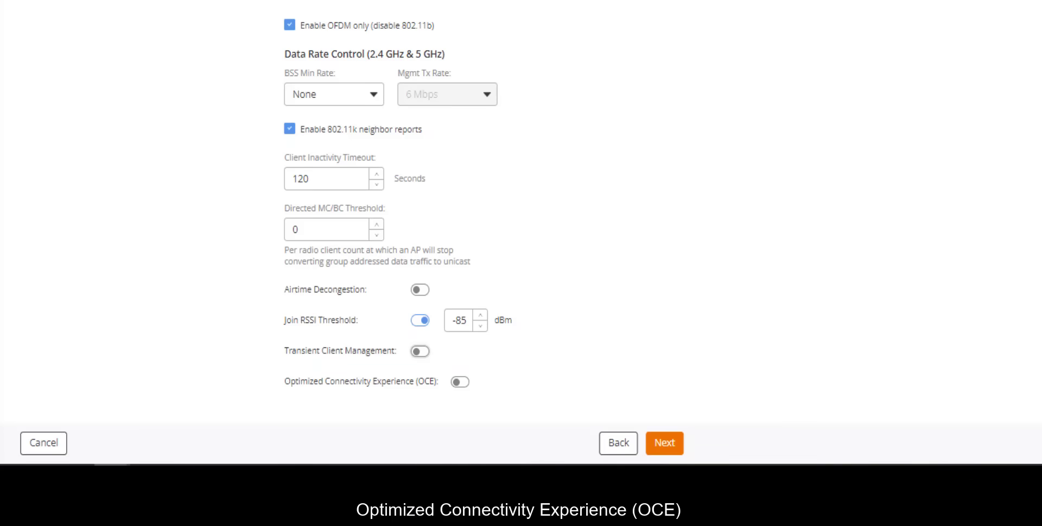
{"action": "left_click", "coordinate": [460, 381]}
{"action": "scroll", "coordinate": [464, 383], "scroll_direction": "down", "scroll_amount": 2}
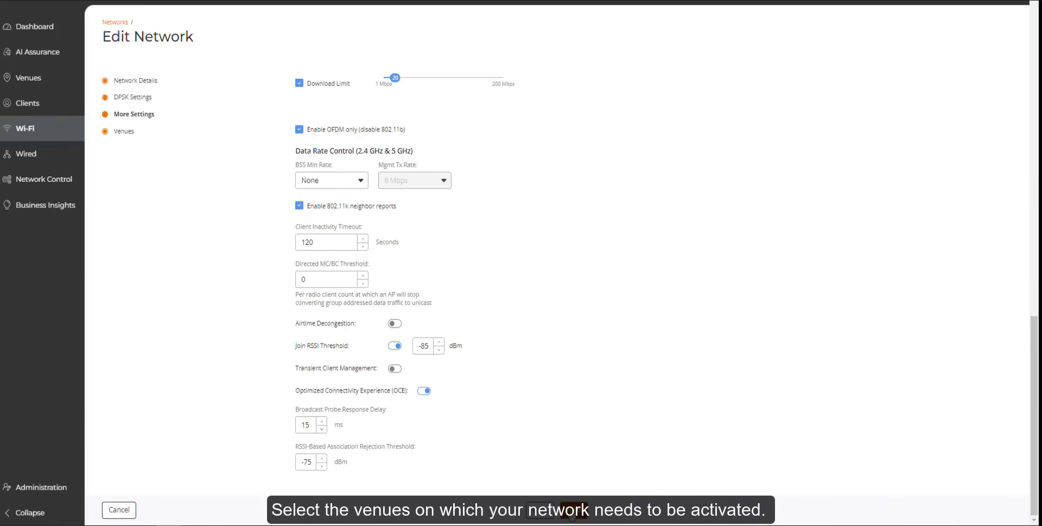
Activate the network on the RUCKUS Lab R1 and RUCKUS Lisle IL venues and save the network configuration.
{"action": "left_click", "coordinate": [573, 510]}
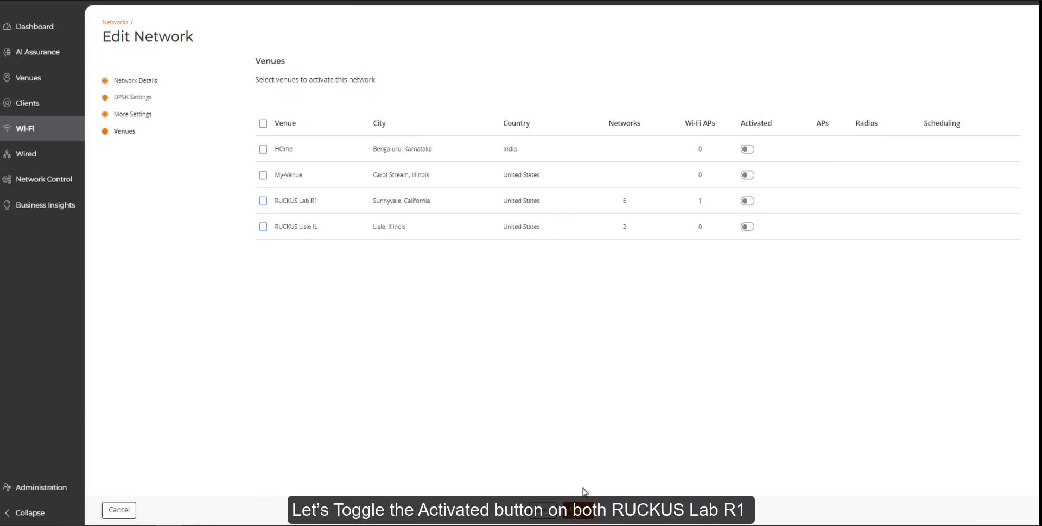
{"action": "left_click", "coordinate": [750, 203]}
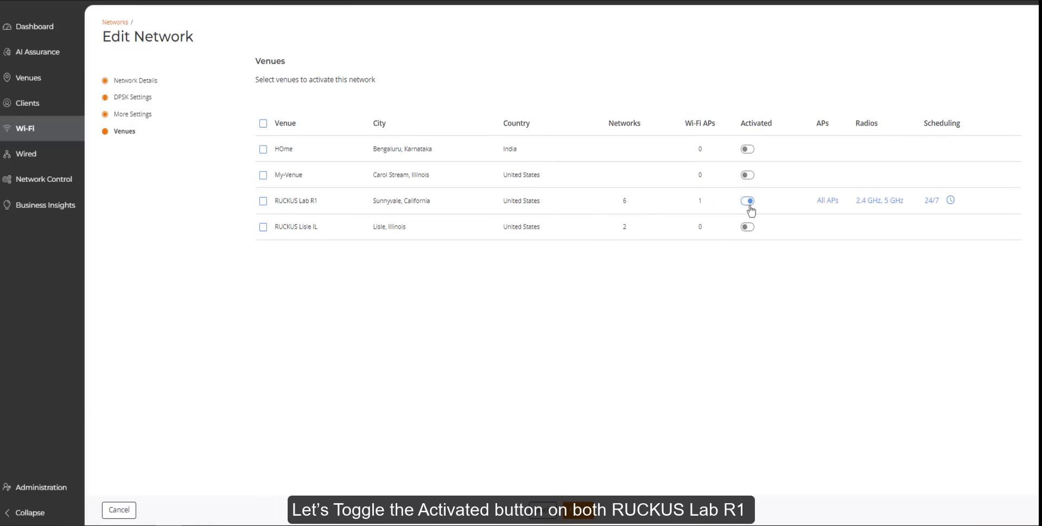
{"action": "left_click", "coordinate": [748, 228]}
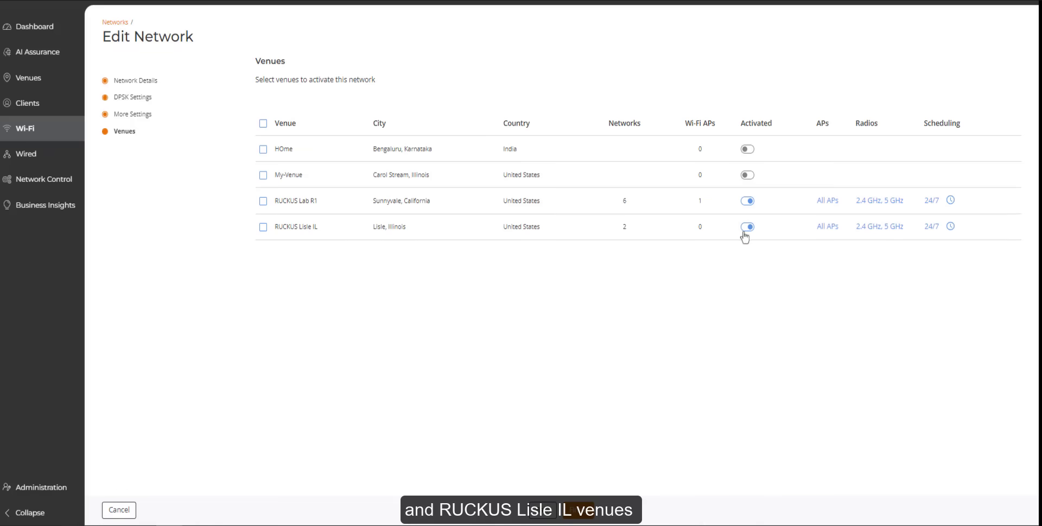
{"action": "left_click", "coordinate": [589, 515]}
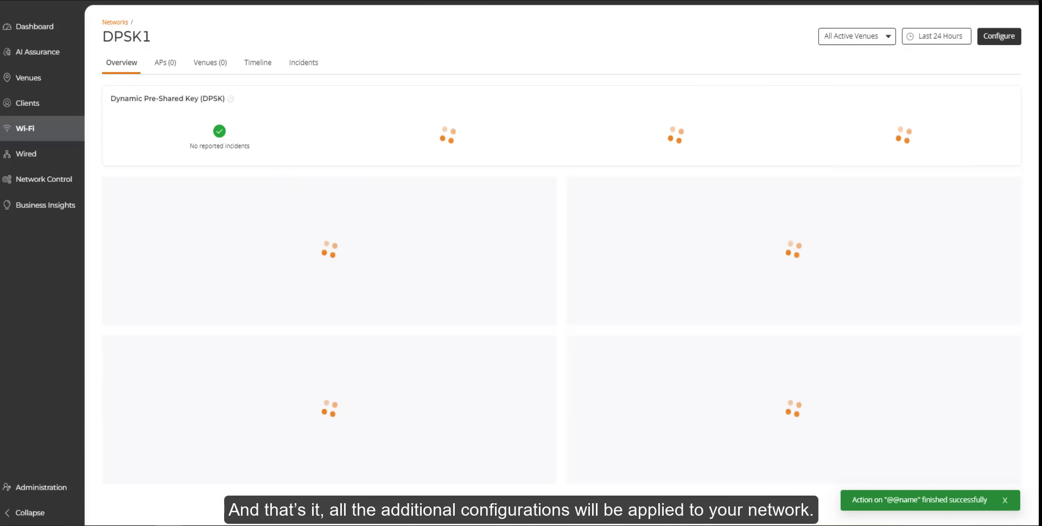